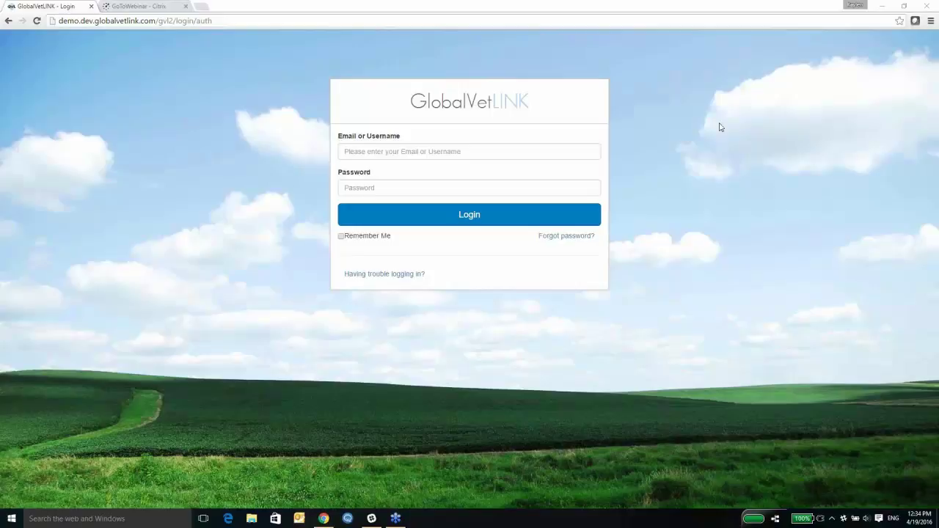
# Log in to the GlobalVetLINK demo site with the username vet1 and the account password.
pyautogui.click(396, 151)
pyautogui.write('vet1')
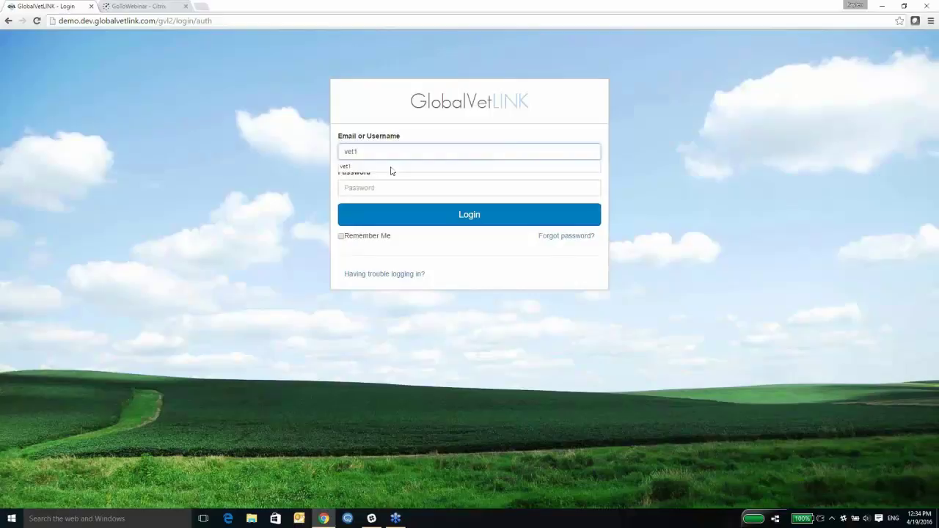
pyautogui.press('Tab')
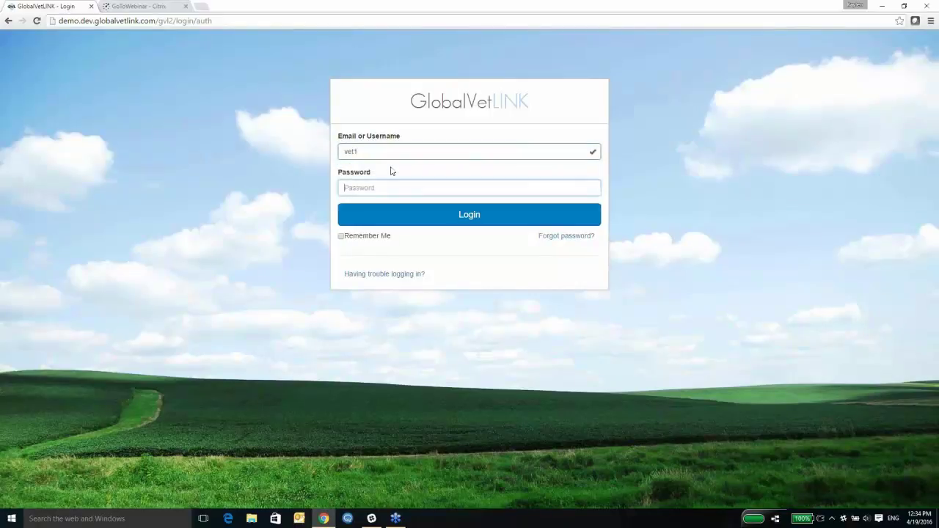
pyautogui.write('********')
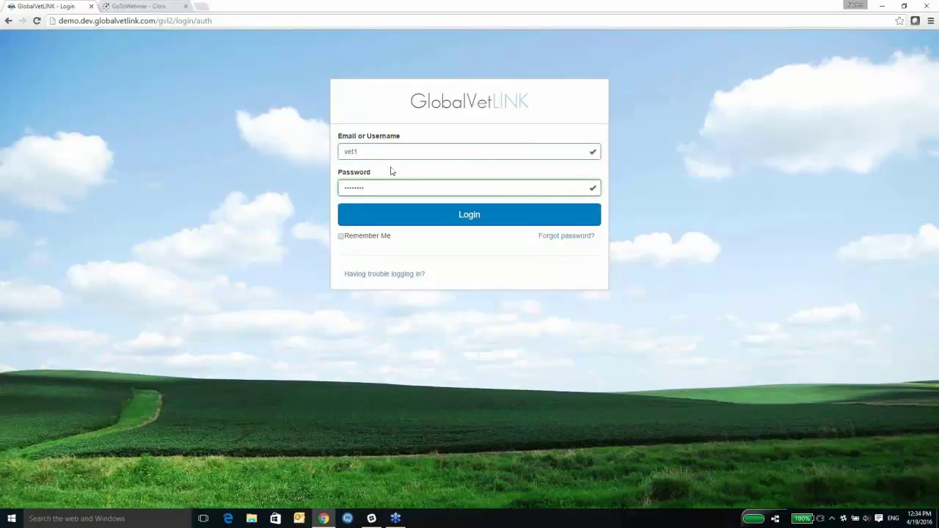
pyautogui.press('Return')
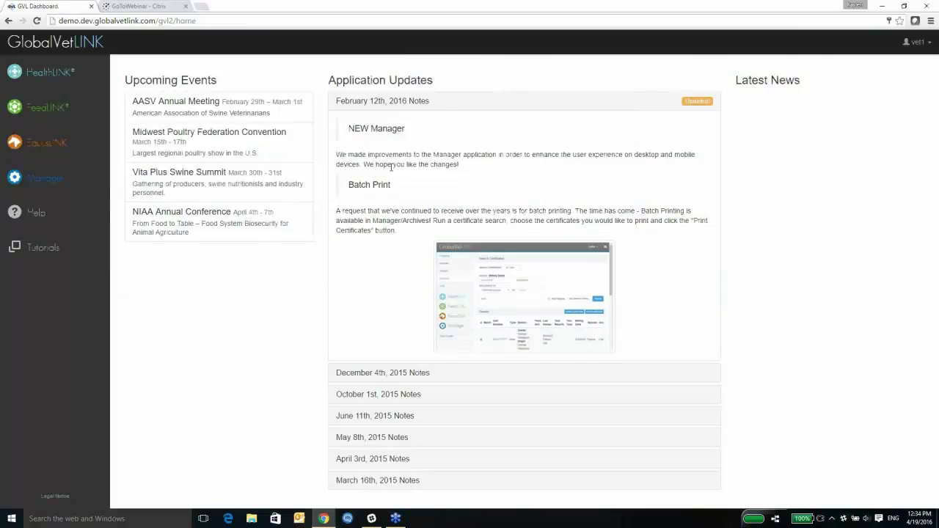
# Open FeedLINK and choose the existing client by first name as the new order's owner.
pyautogui.click(45, 108)
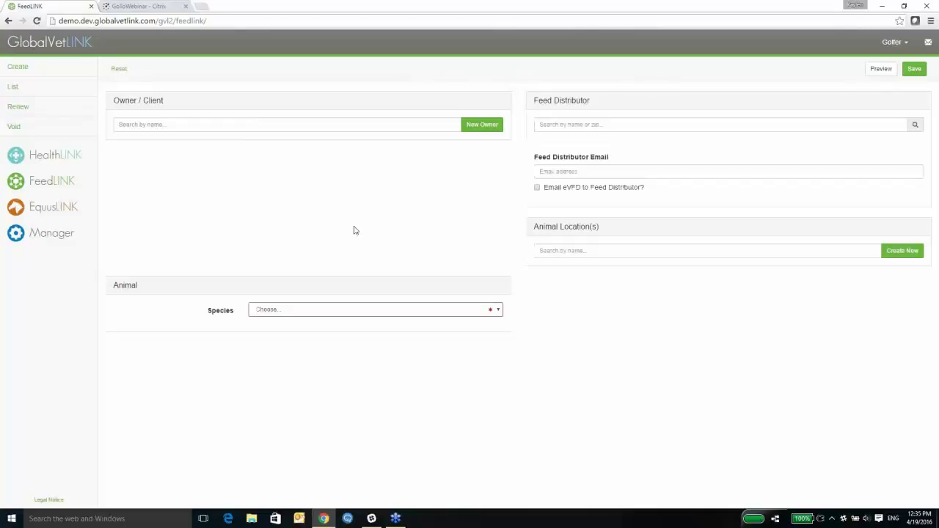
pyautogui.click(262, 123)
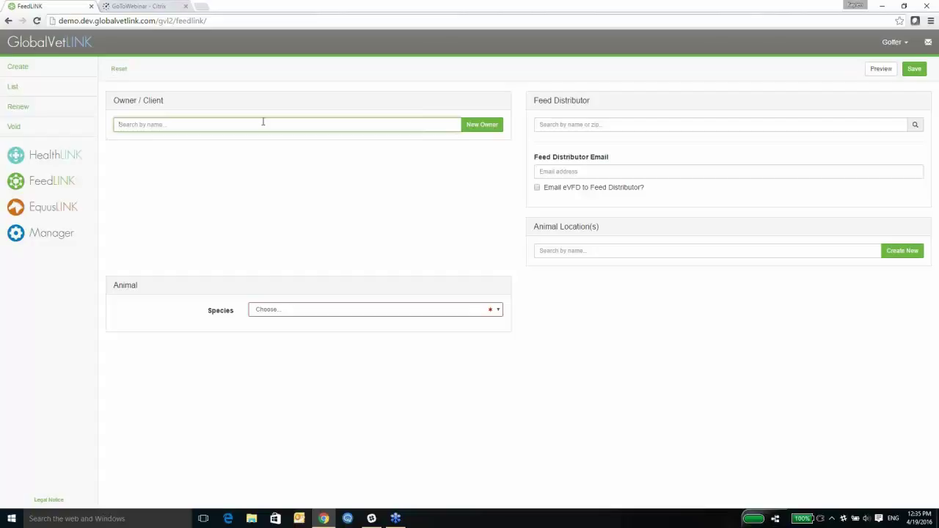
pyautogui.write('robert')
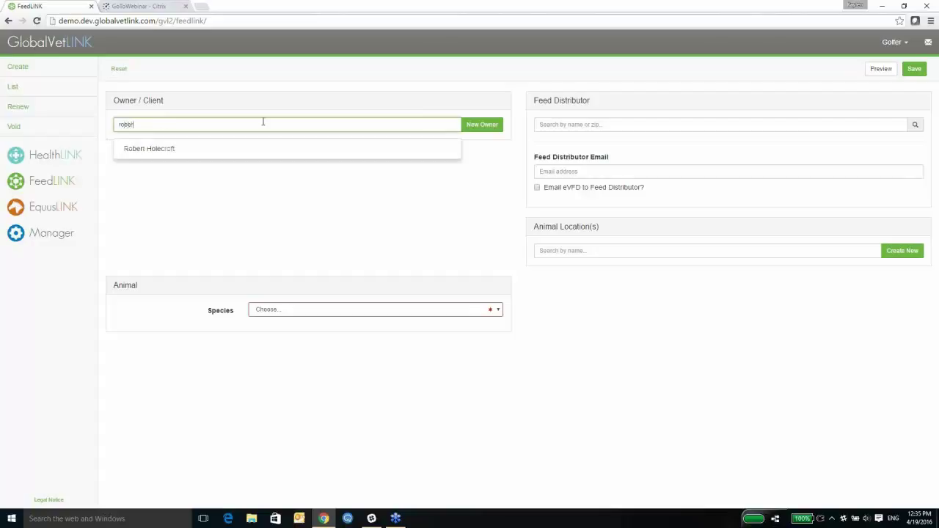
pyautogui.press('Down')
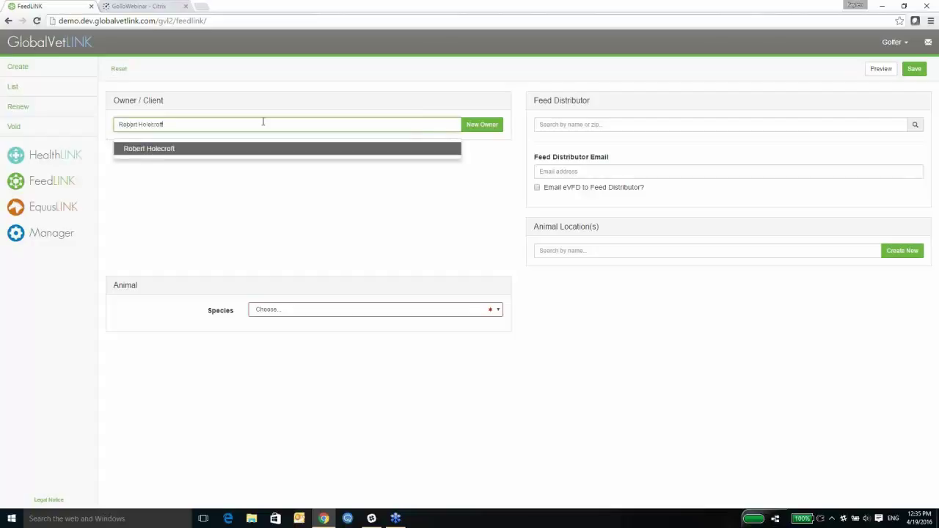
pyautogui.press('Return')
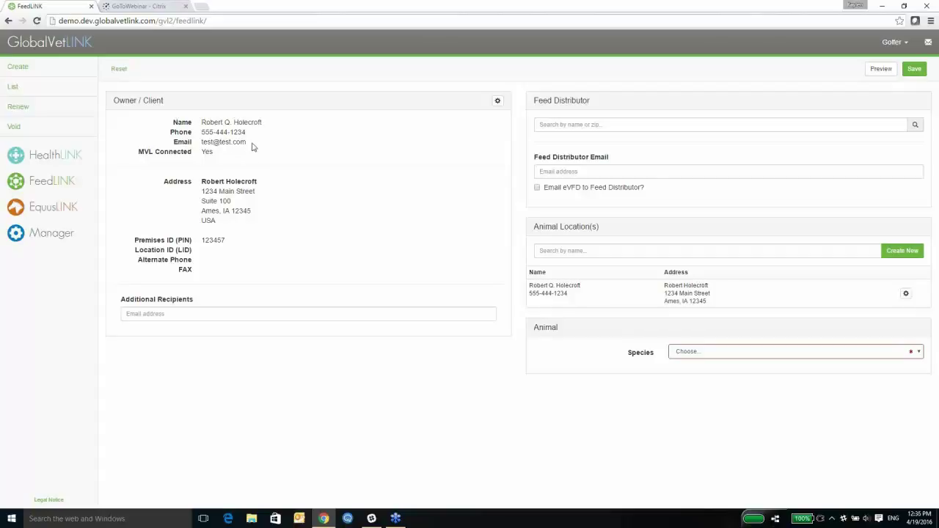
# Choose Demonstration Feedmill as the feed distributor and add the client's Farm 2 in Nevada, IA as another animal location.
pyautogui.click(589, 127)
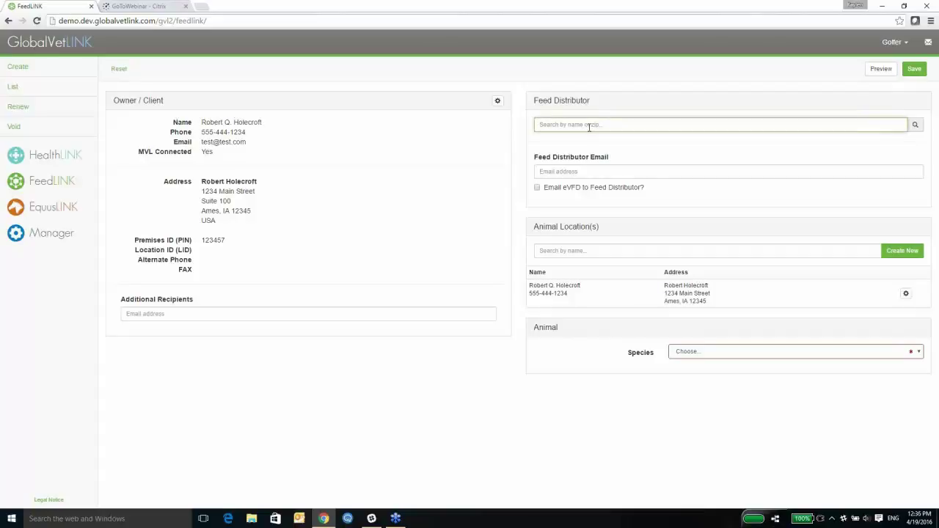
pyautogui.write('d')
pyautogui.press('BackSpace')
pyautogui.write('demo')
pyautogui.click(591, 150)
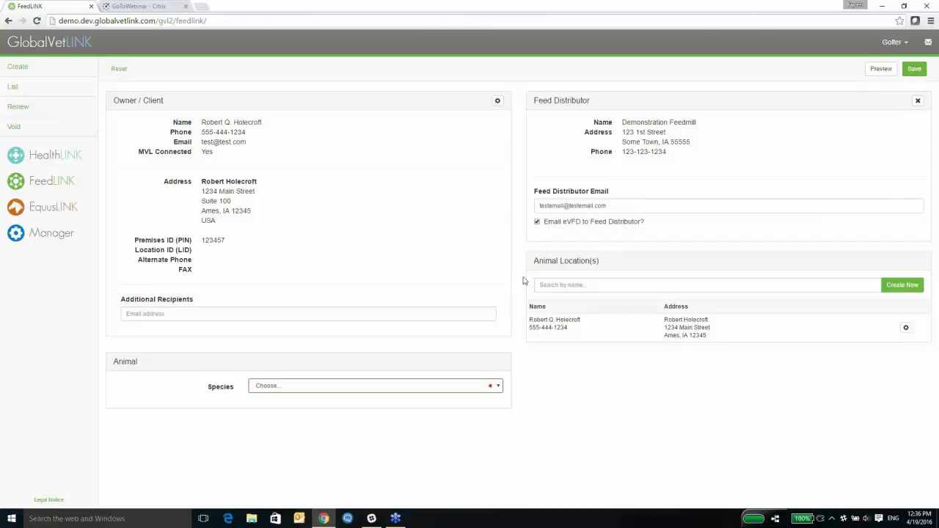
pyautogui.write('robert')
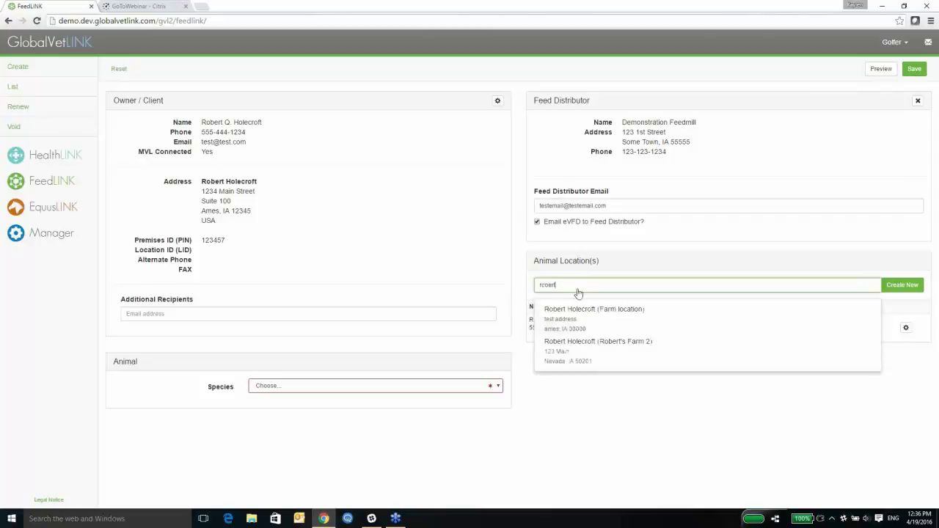
pyautogui.click(582, 355)
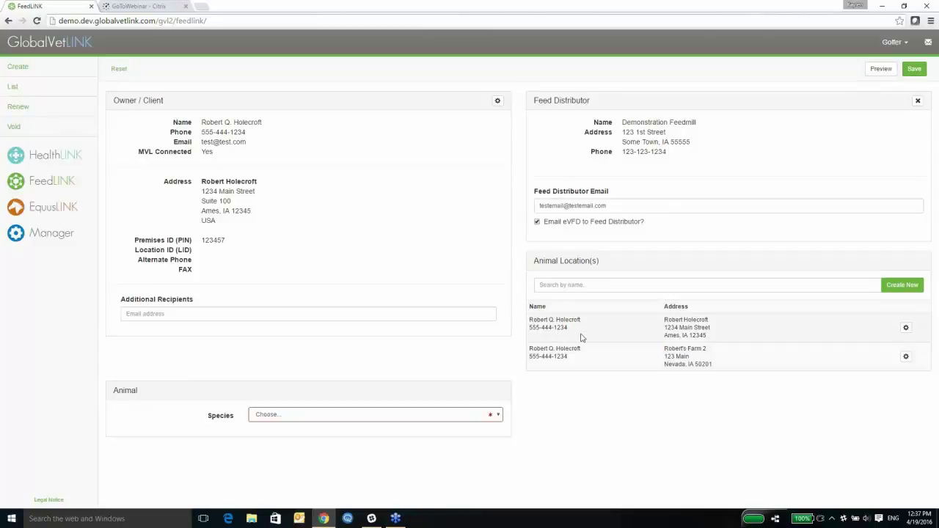
# Set the animal species to Bovine and the number to be fed to 10000.
pyautogui.click(352, 416)
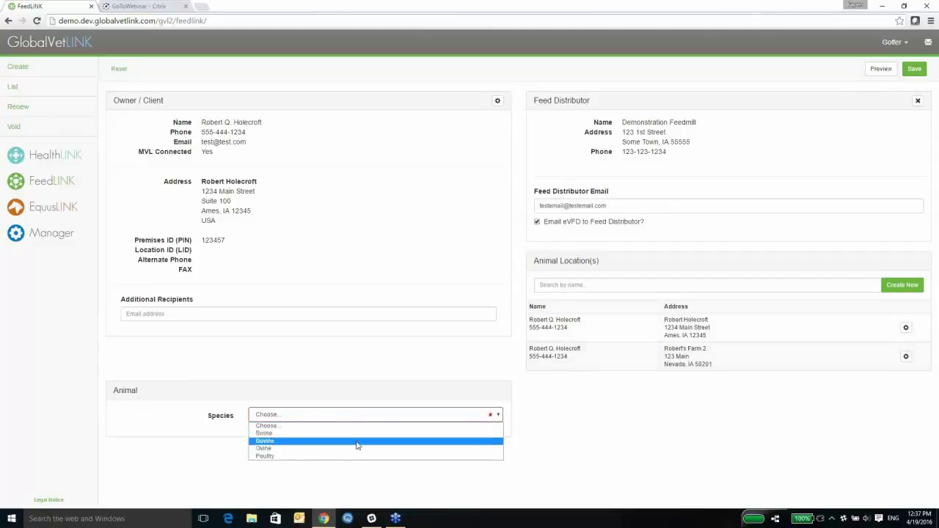
pyautogui.click(357, 443)
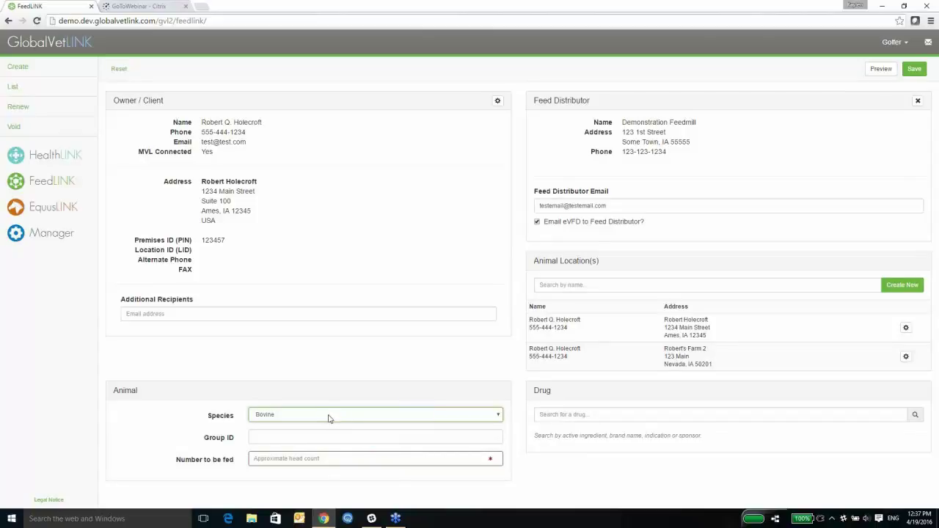
pyautogui.click(360, 454)
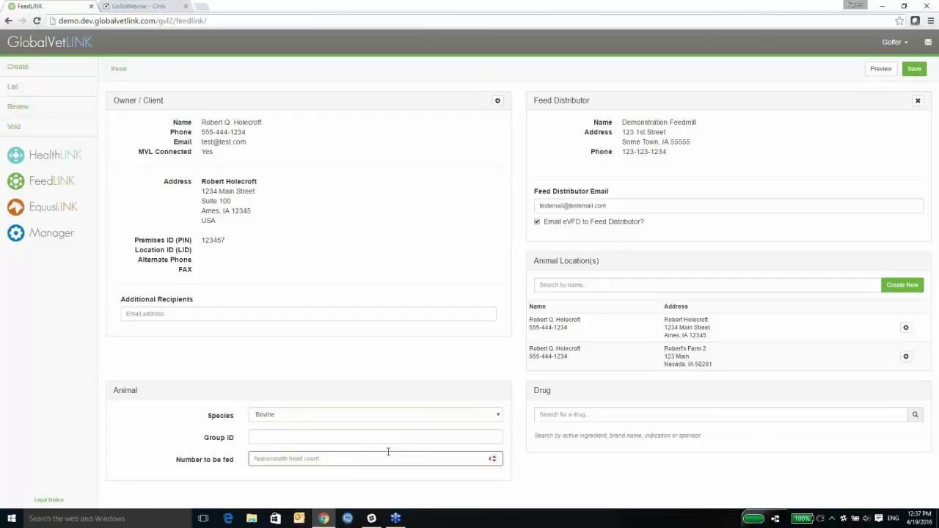
pyautogui.write('10000')
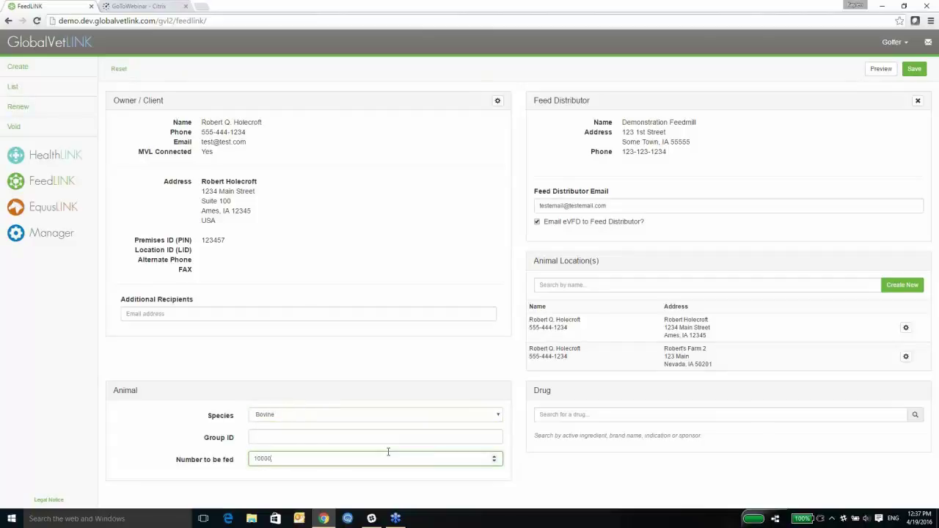
pyautogui.press('Tab')
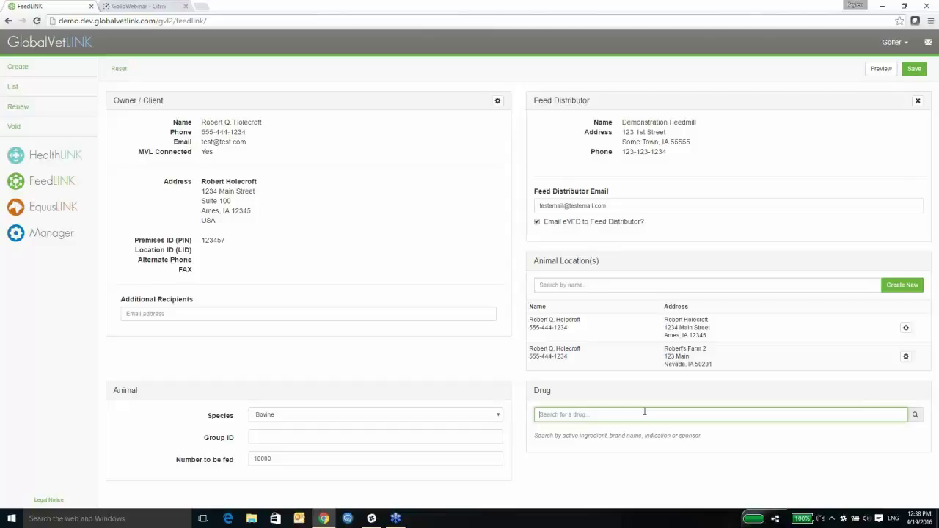
# Search for "pulmo" and add Pulmotil (Tilmicosin) from Elanco Animal Health as the order's drug.
pyautogui.write('pulmo')
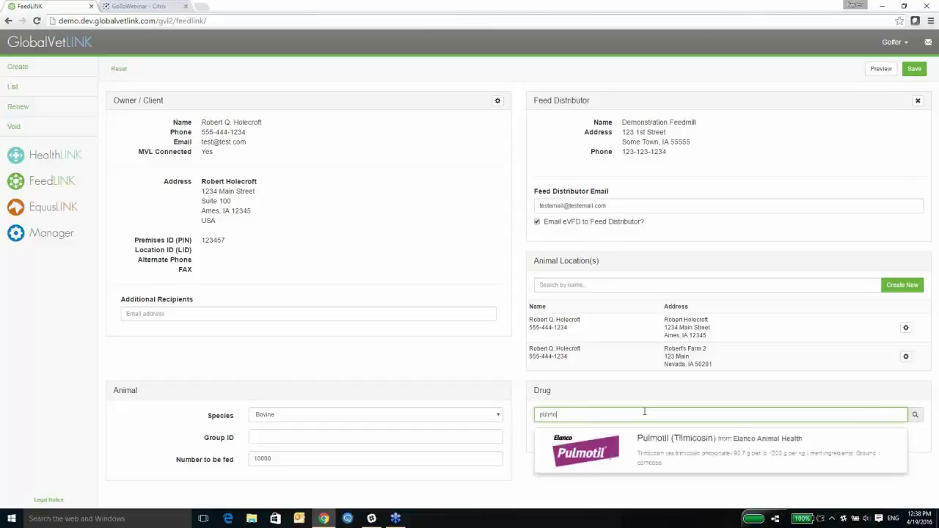
pyautogui.click(657, 450)
pyautogui.scroll(-3, 659, 449)
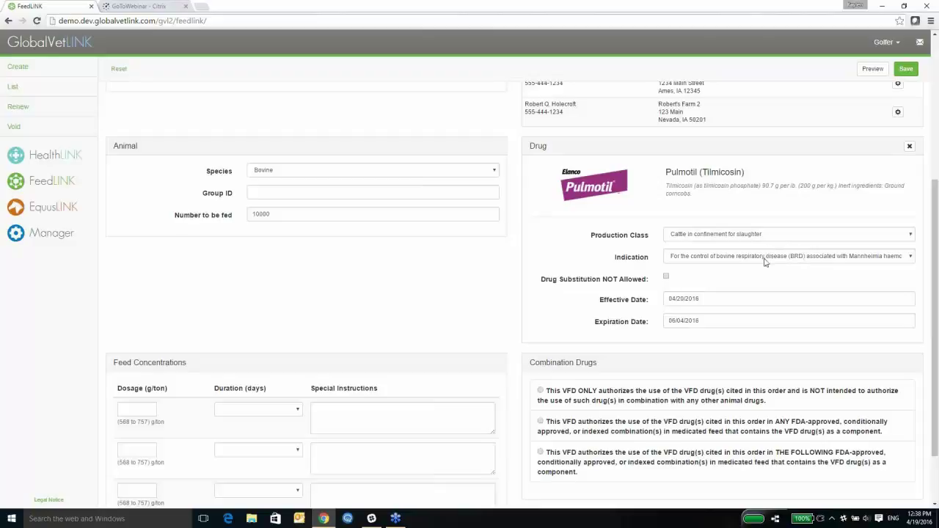
# Authorize the VFD drug only in the following FDA-approved combinations and select Rumensin as the combination drug.
pyautogui.scroll(-1, 764, 262)
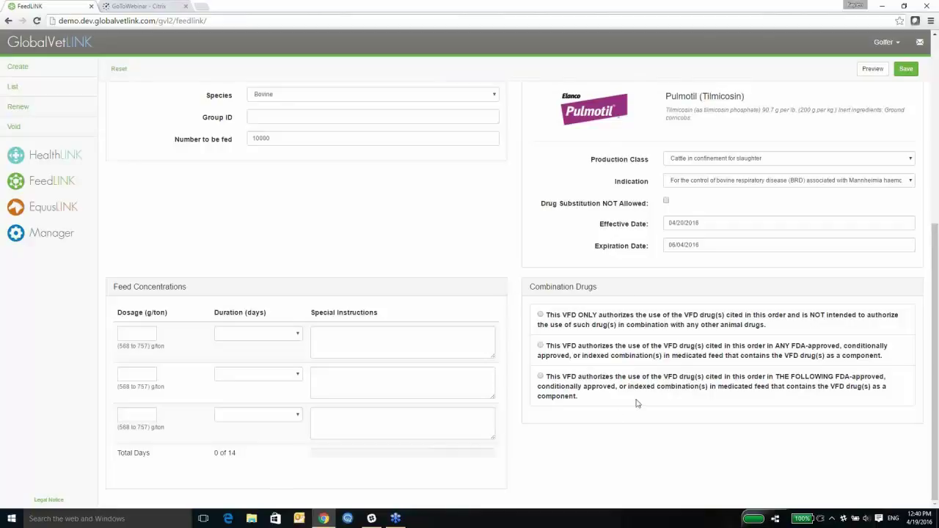
pyautogui.click(541, 315)
pyautogui.click(542, 378)
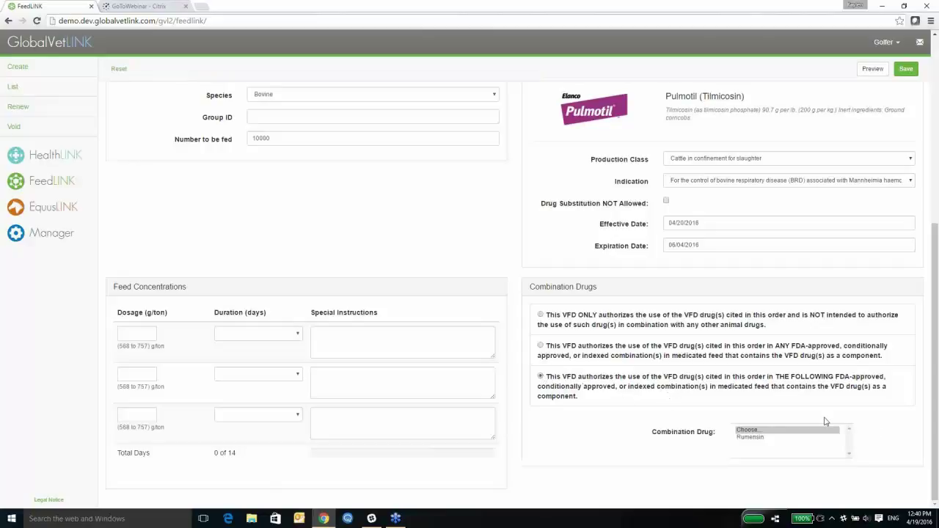
pyautogui.click(760, 437)
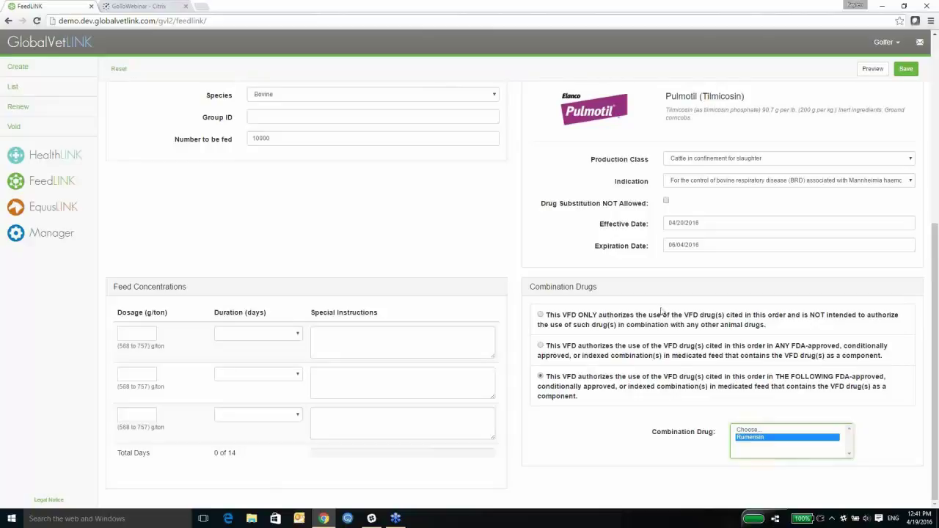
# Try a dosage of 560 g/ton for the first feed concentration.
pyautogui.click(132, 336)
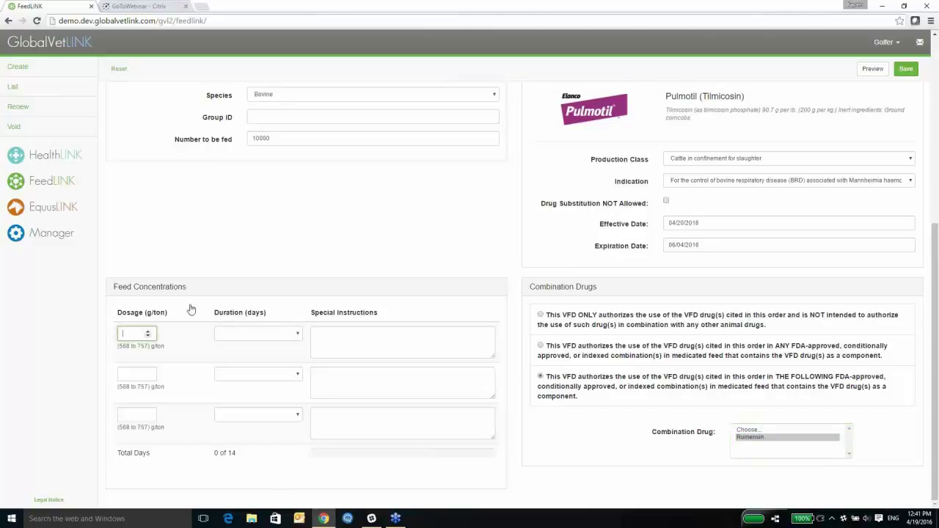
pyautogui.write('560')
pyautogui.press('Tab')
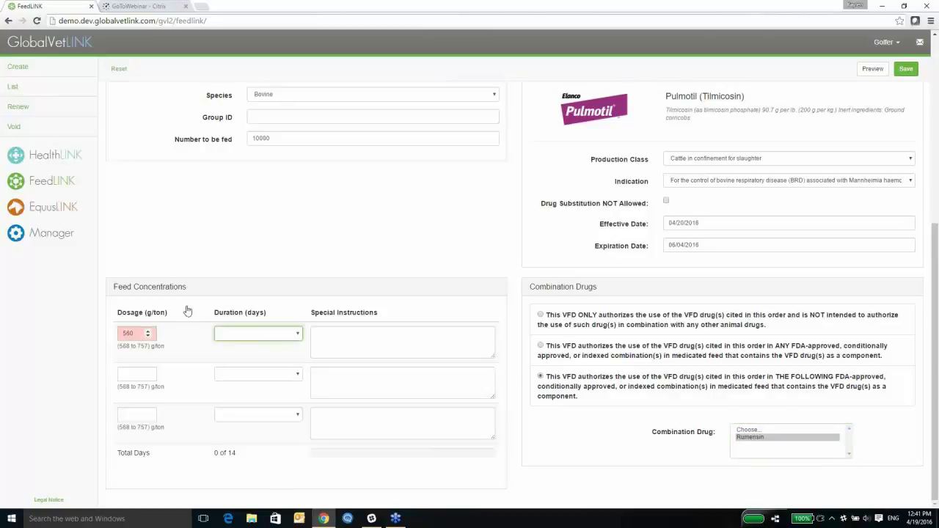
# Set the first feed concentration to a dosage of 568 g/ton with a duration of 14 days.
pyautogui.click(132, 333)
pyautogui.moveTo(132, 332); pyautogui.dragTo(115, 336)
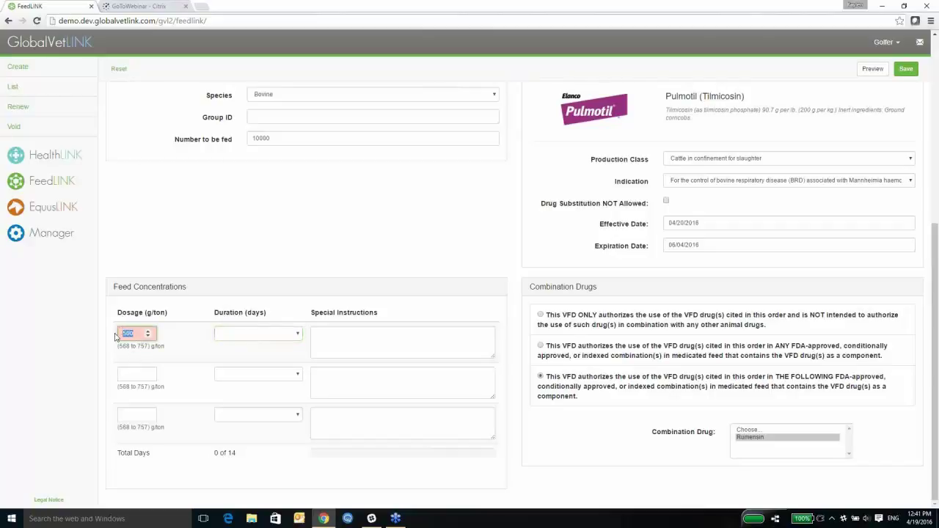
pyautogui.write('568')
pyautogui.press('Tab')
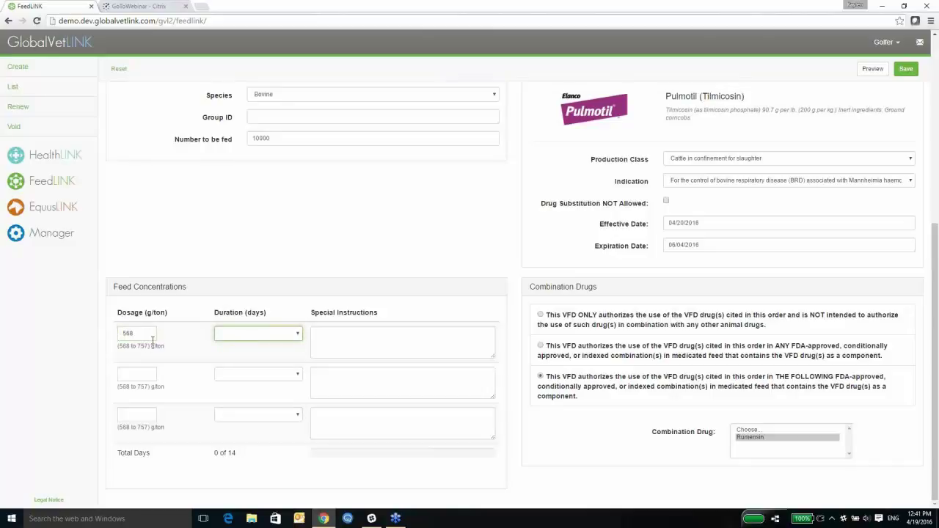
pyautogui.click(246, 336)
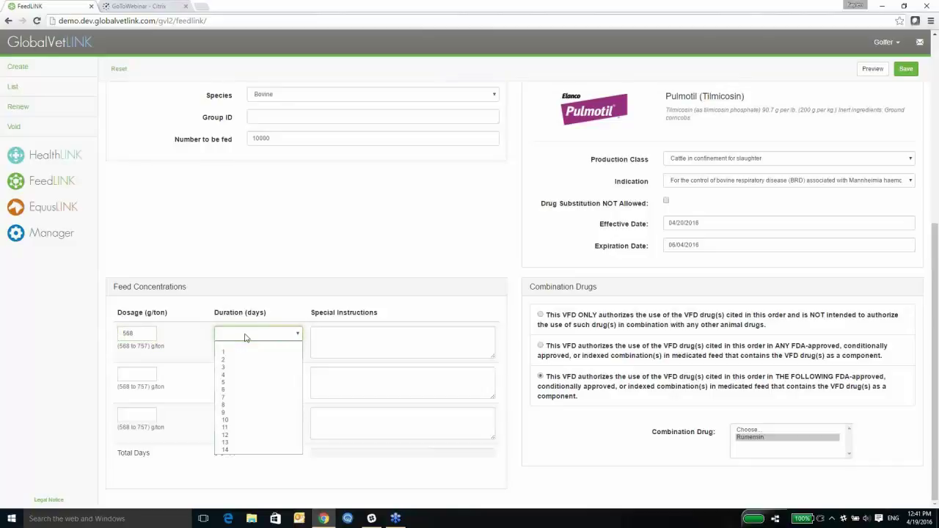
pyautogui.click(250, 449)
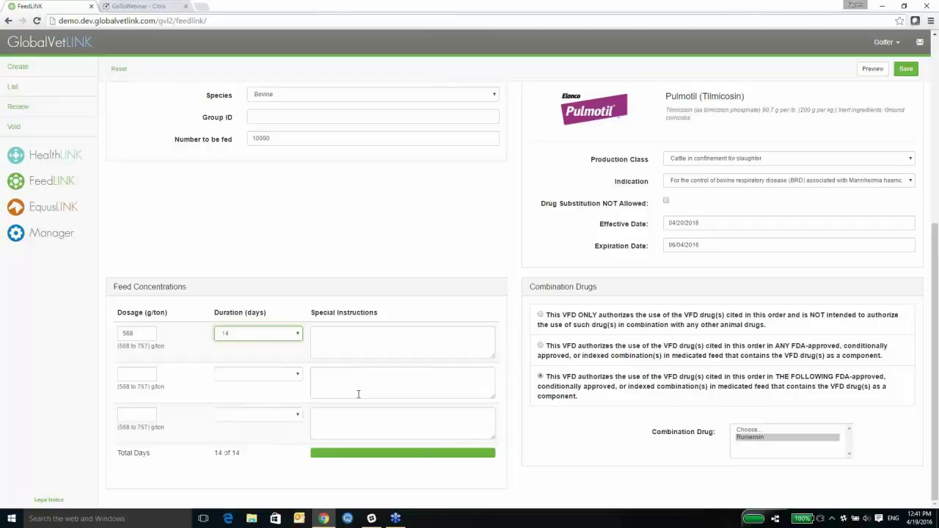
# Save the completed feed directive and preview its summary through to the animal locations.
pyautogui.scroll(1, 357, 394)
pyautogui.scroll(4, 357, 393)
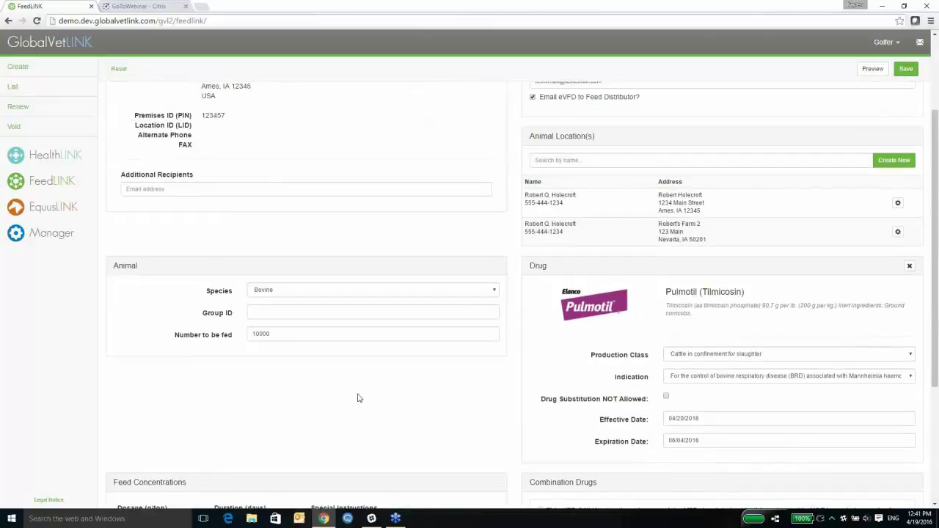
pyautogui.click(907, 72)
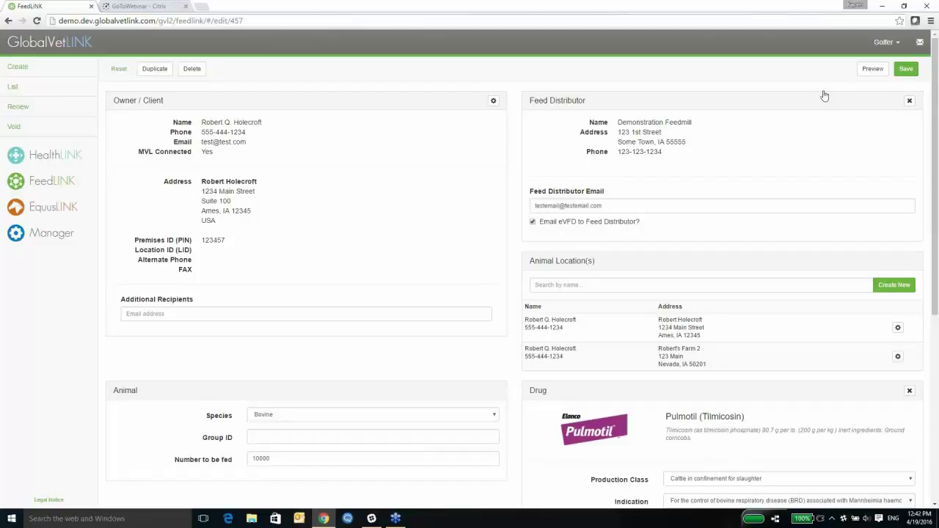
pyautogui.click(872, 69)
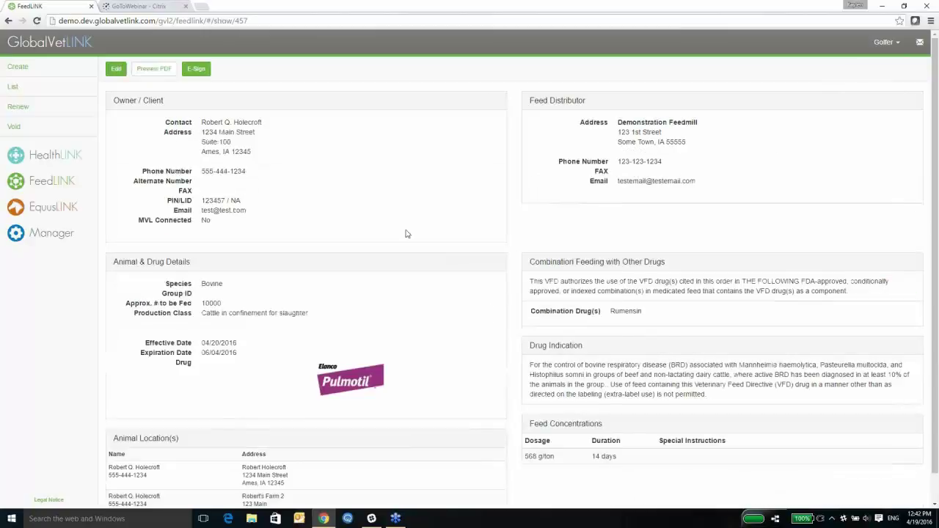
pyautogui.scroll(-1, 426, 382)
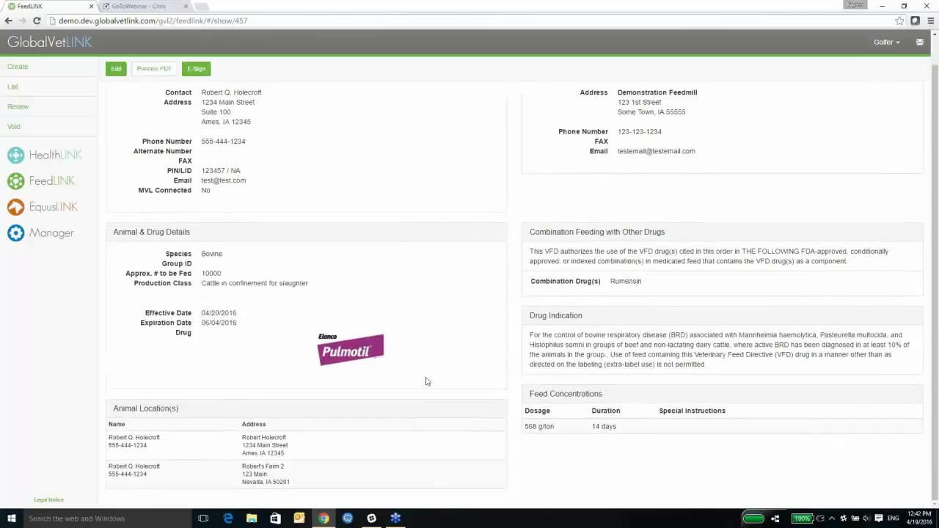
# E-sign the feed directive with the username vet1 and the account password, and dismiss the notification.
pyautogui.click(196, 69)
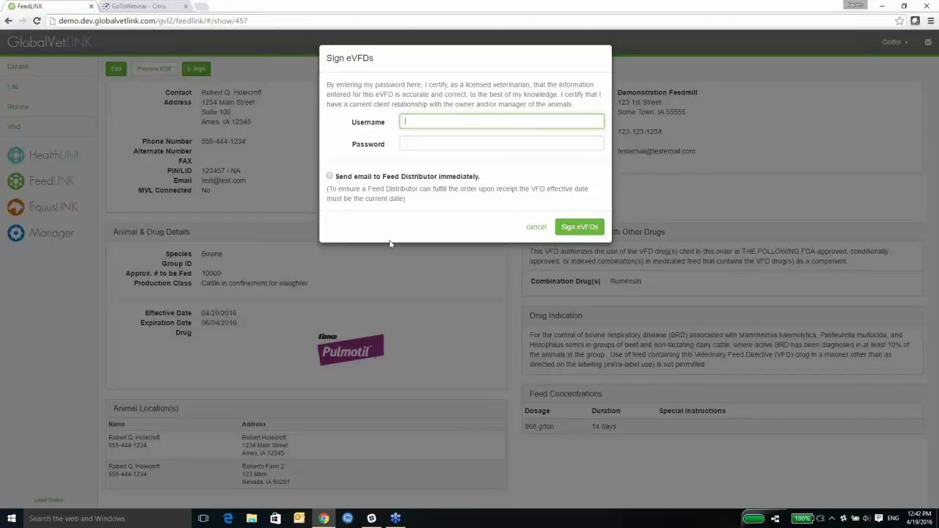
pyautogui.write('vet1')
pyautogui.press('Tab')
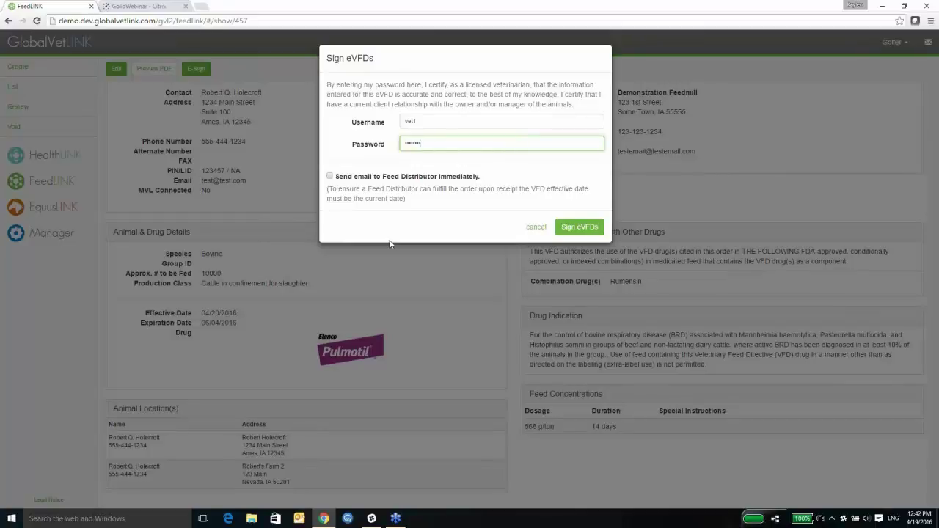
pyautogui.click(580, 228)
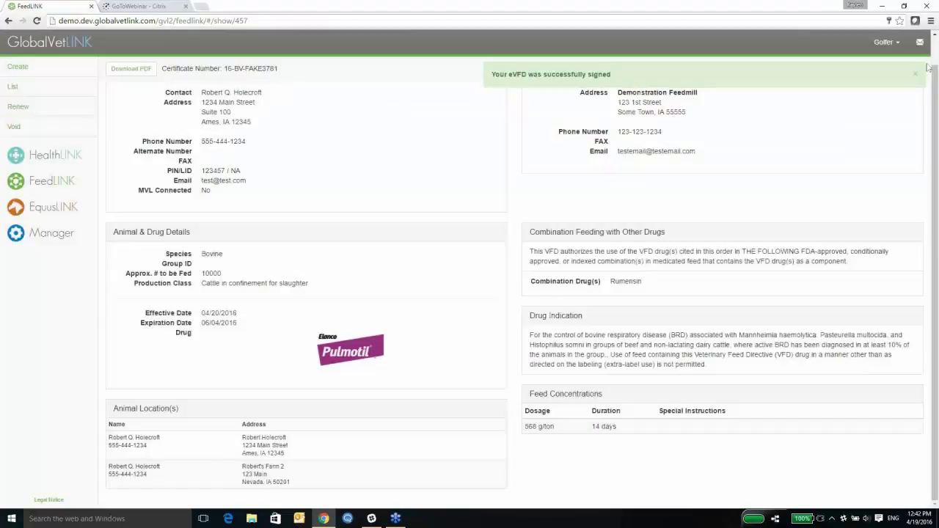
pyautogui.click(915, 76)
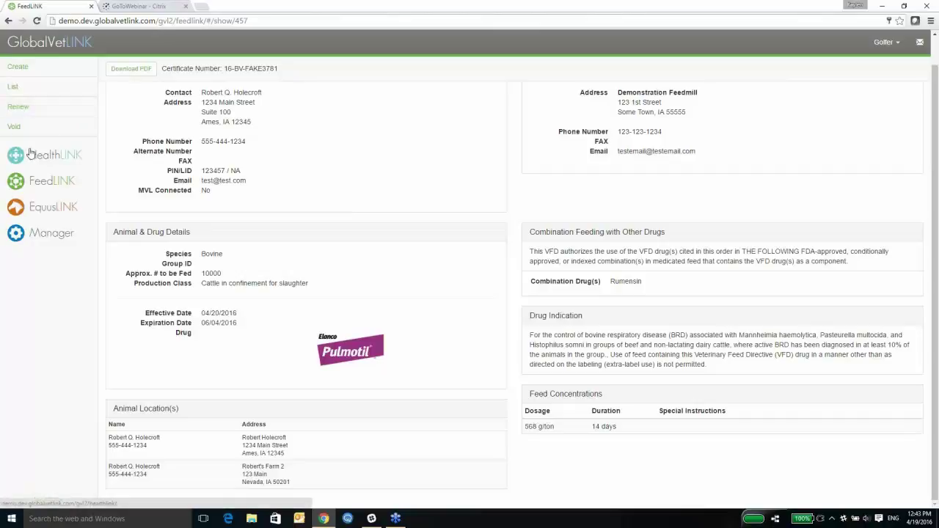
# Open the certificate archives in Manager and search for certificates of type eVFD.
pyautogui.click(47, 234)
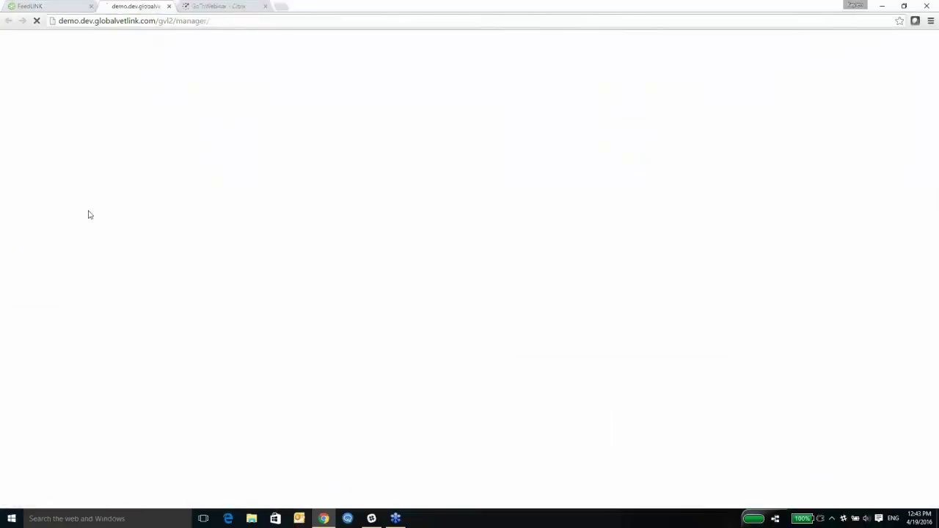
pyautogui.click(25, 126)
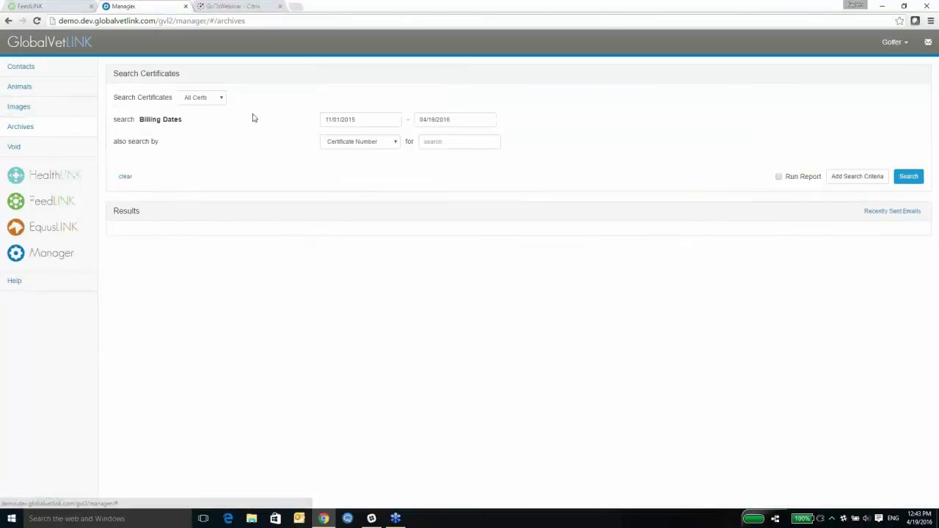
pyautogui.click(220, 100)
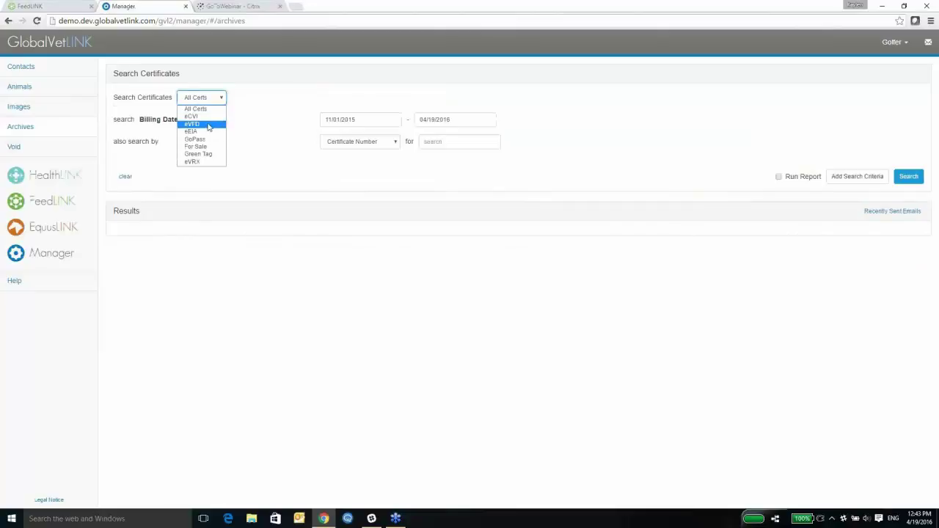
pyautogui.click(209, 125)
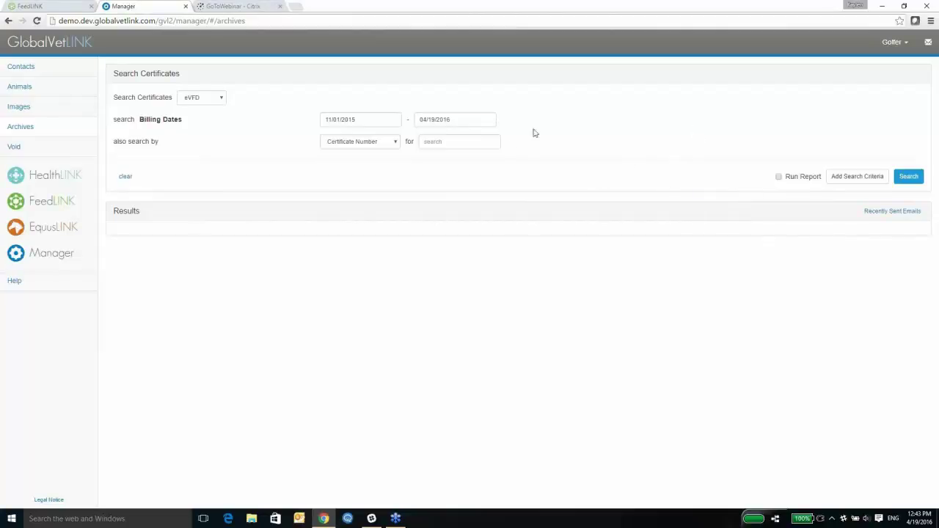
pyautogui.click(907, 180)
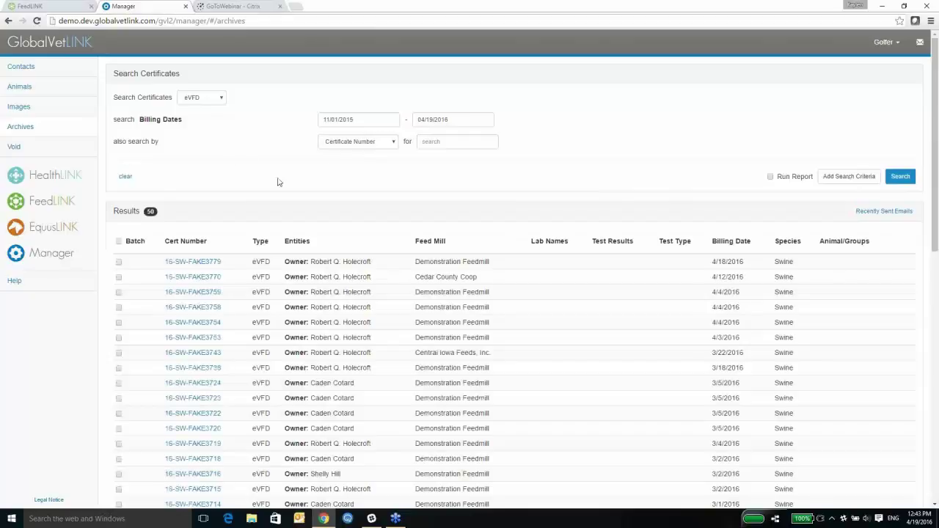
# Check the available additional search criteria and select all eVFD certificates in the results for batch handling.
pyautogui.click(389, 142)
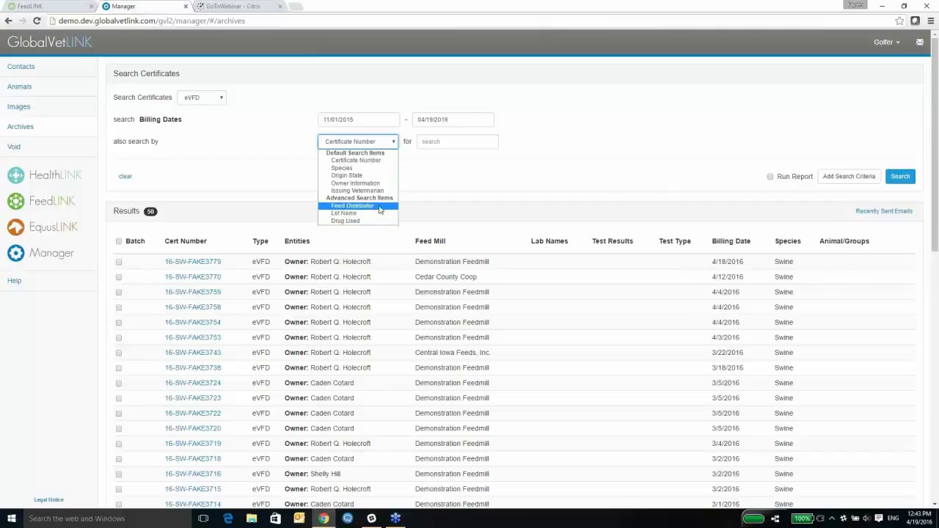
pyautogui.click(519, 175)
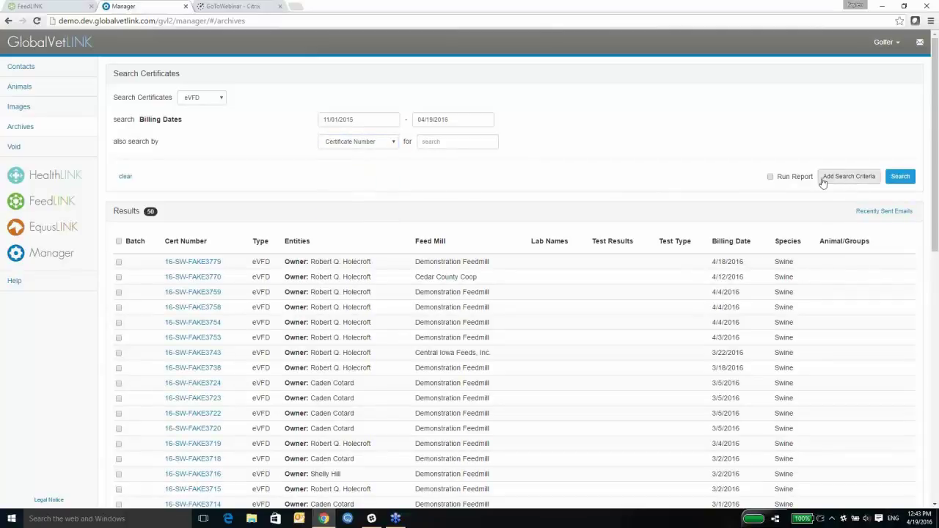
pyautogui.click(118, 241)
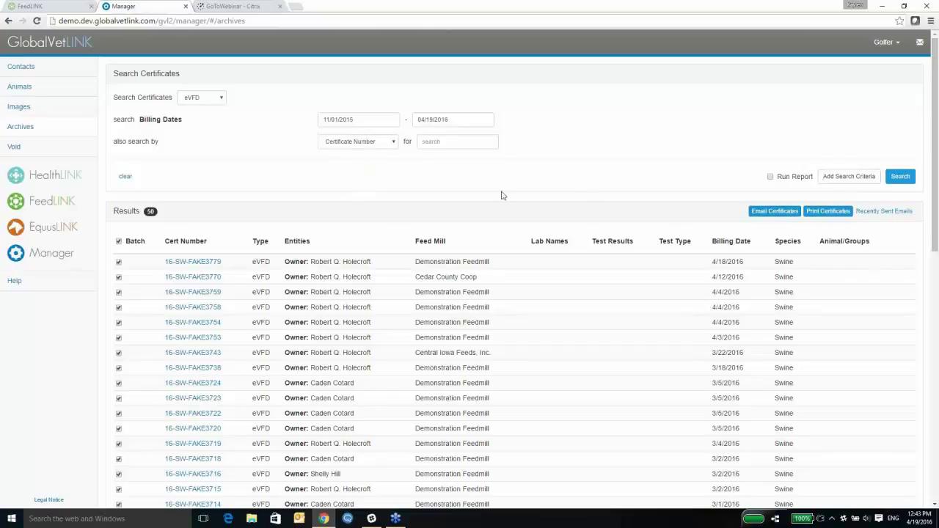
pyautogui.scroll(-2, 500, 210)
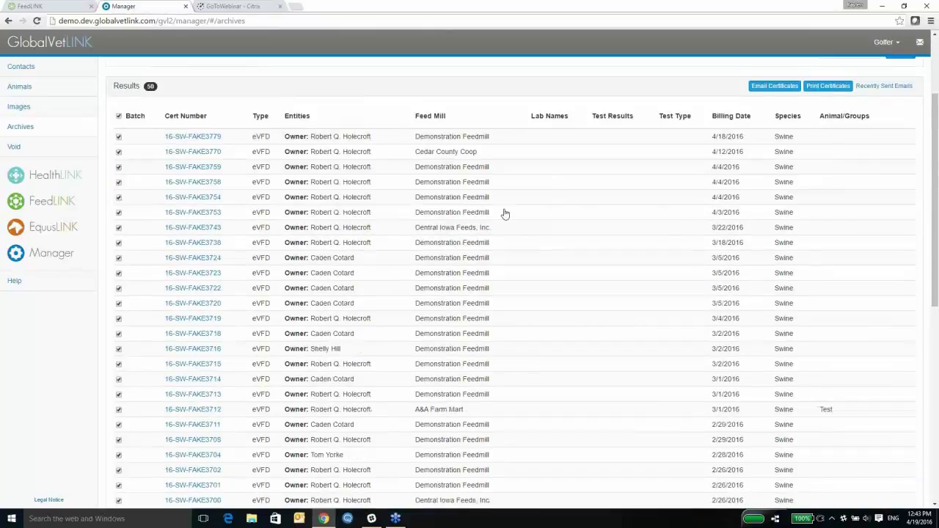
pyautogui.scroll(2, 513, 220)
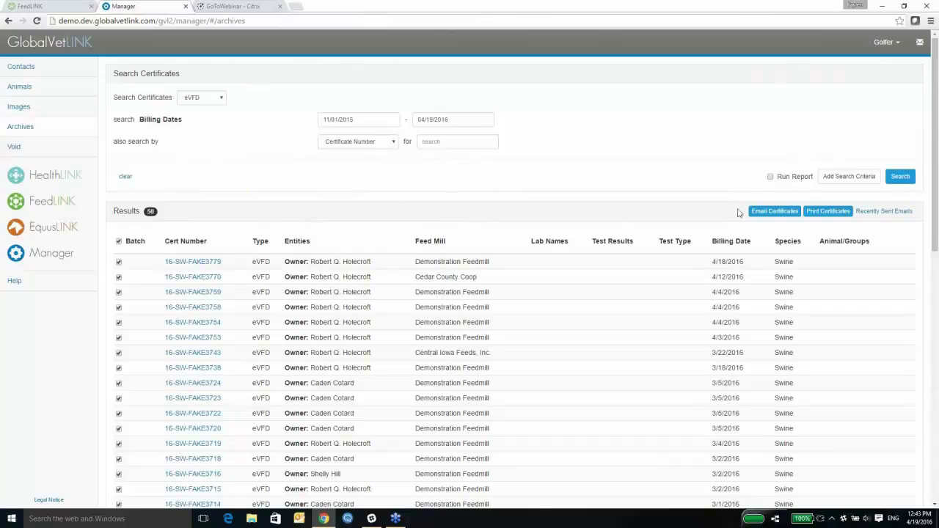
# Return to FeedLINK and log out of the veterinarian account.
pyautogui.click(69, 7)
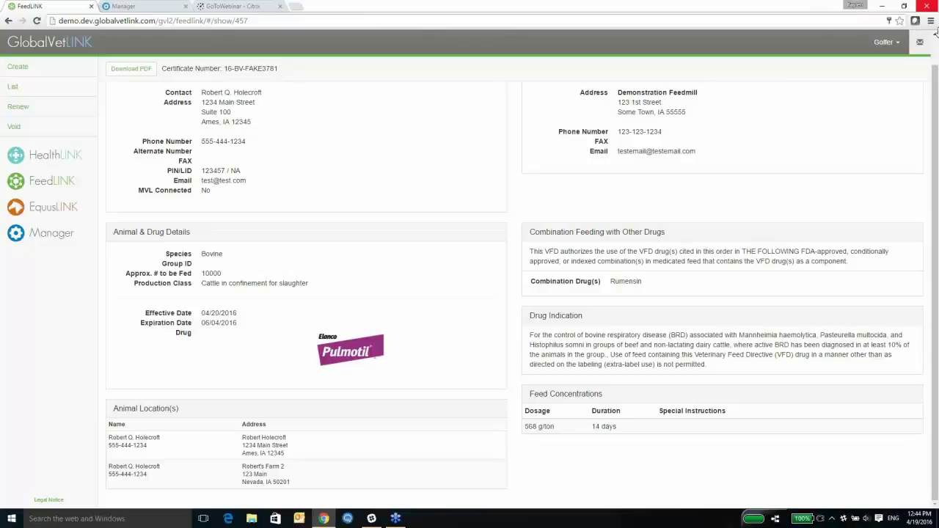
pyautogui.click(889, 51)
pyautogui.click(850, 125)
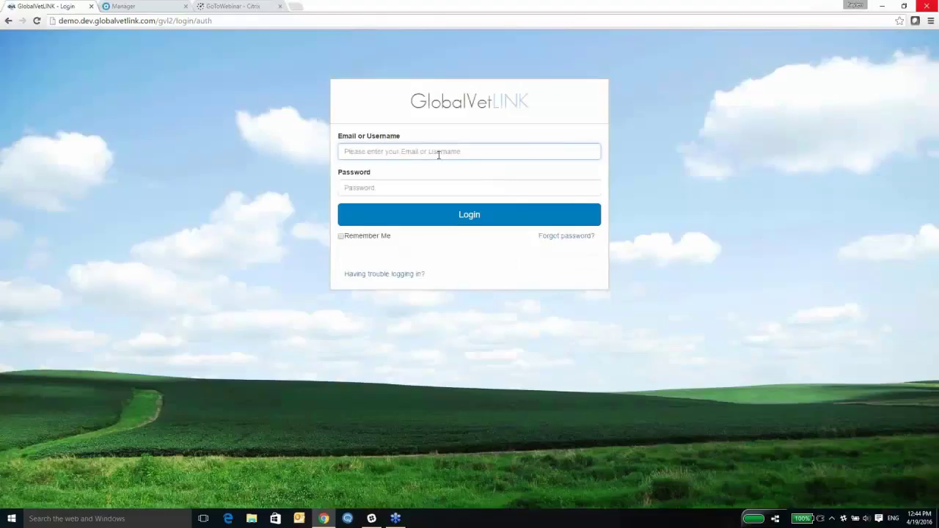
# Log in to the feed mill account with the saved username feedmilltest and the account password.
pyautogui.write('feedmill')
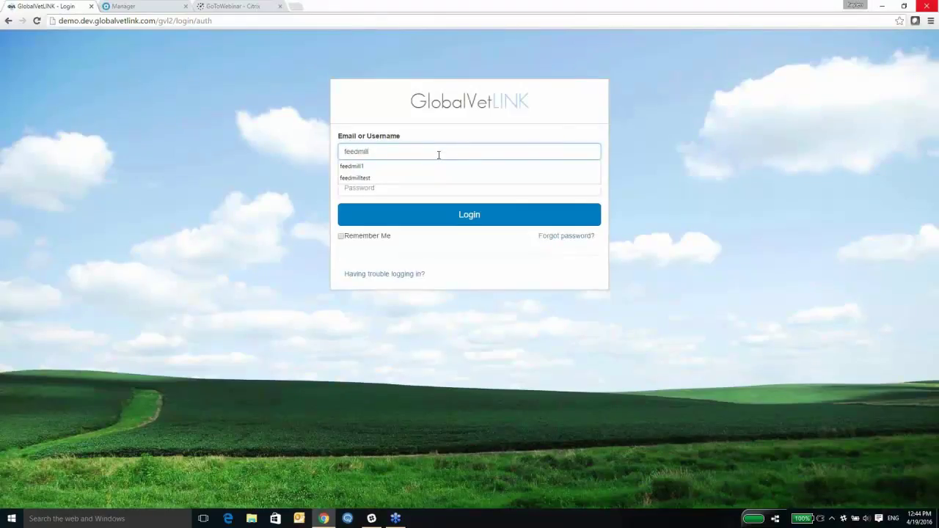
pyautogui.press('Down')
pyautogui.press('Down')
pyautogui.press('Return')
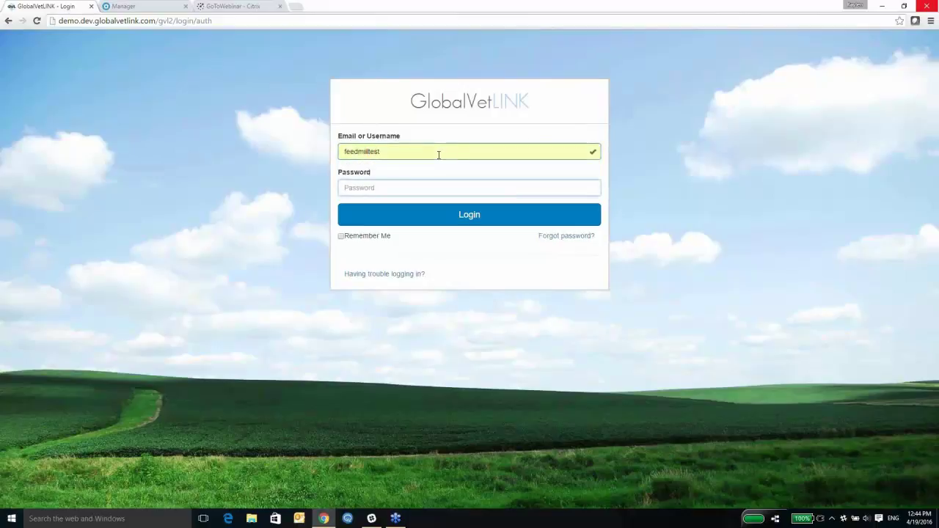
pyautogui.press('Tab')
pyautogui.write('********')
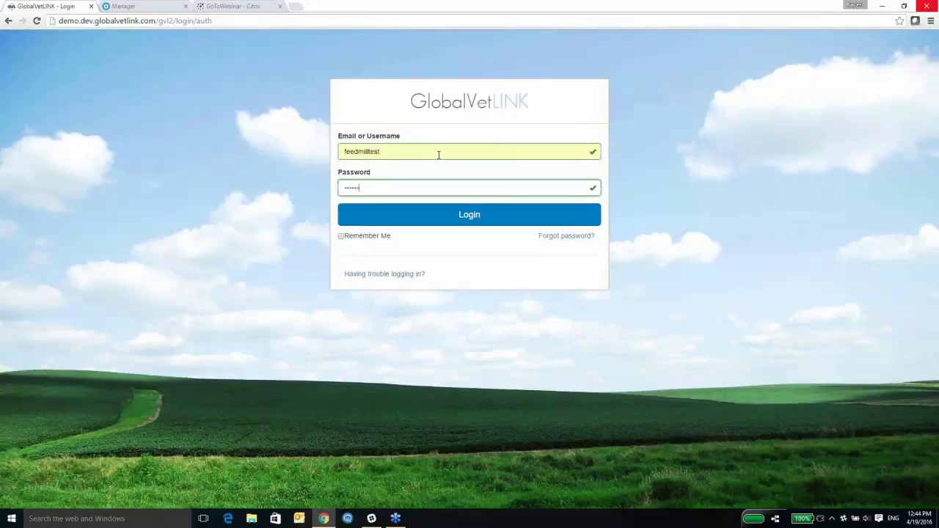
pyautogui.write('****')
pyautogui.press('Return')
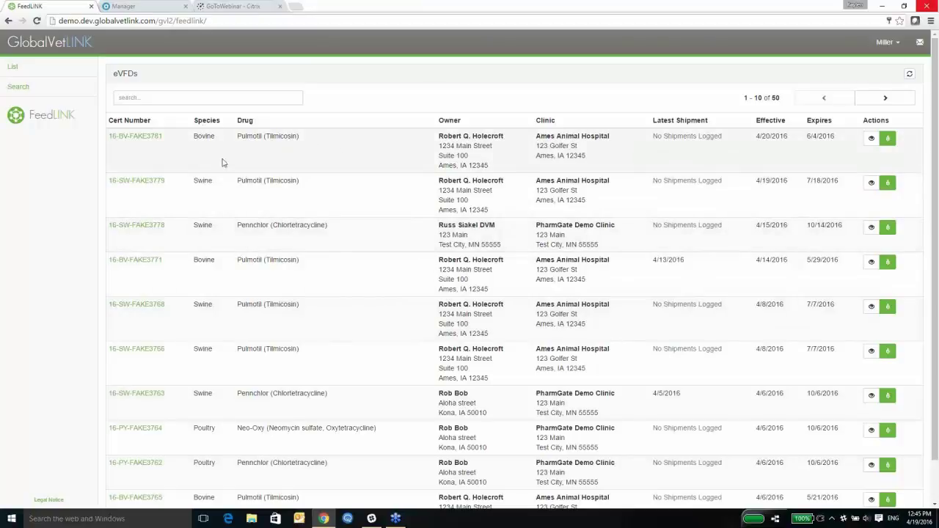
# Sort the eVFD list by effective date and by expiration date, ending with the latest expiration first.
pyautogui.click(771, 125)
pyautogui.click(806, 124)
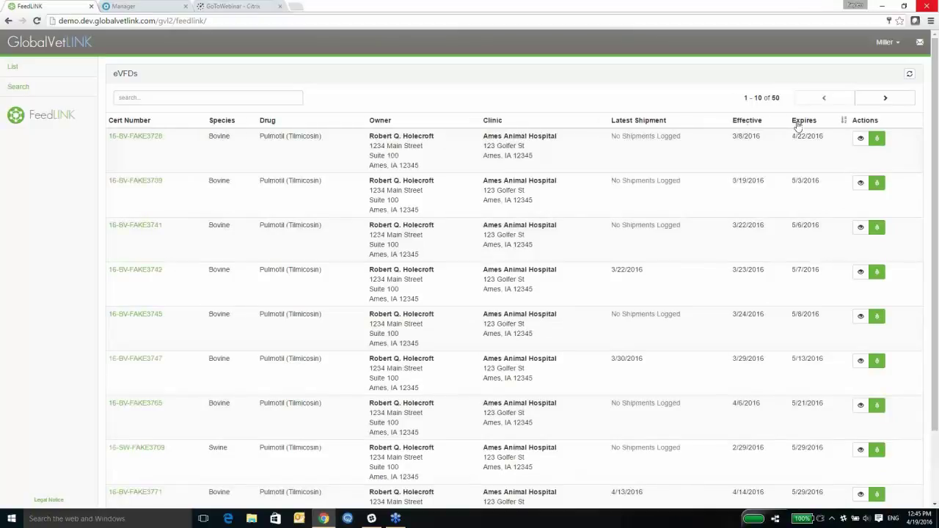
pyautogui.click(798, 123)
# Filter the eVFD list for 3778 and clear the filter again.
pyautogui.click(189, 96)
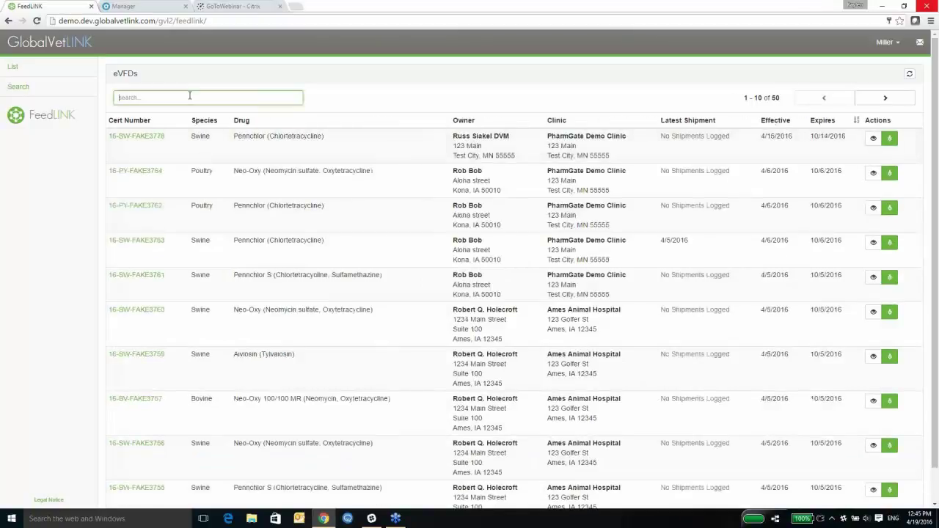
pyautogui.write('3778')
pyautogui.moveTo(175, 95); pyautogui.dragTo(100, 96)
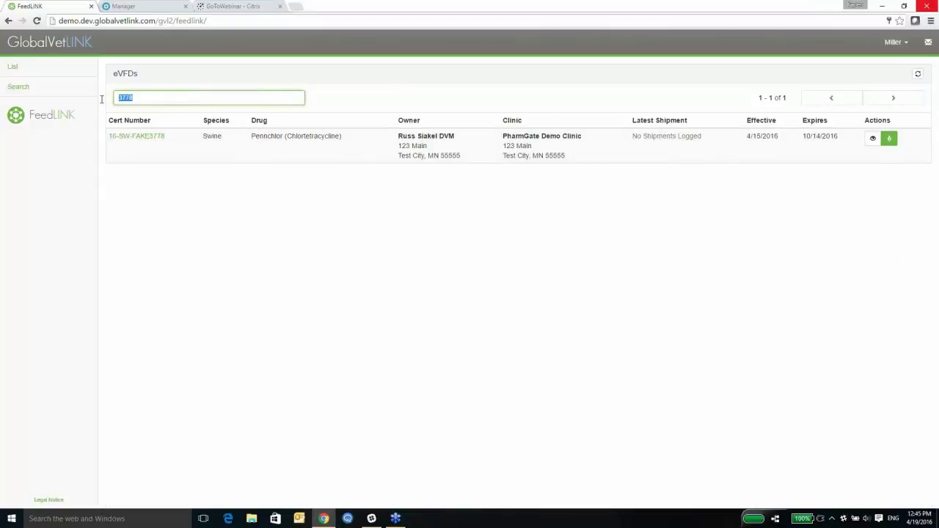
pyautogui.press('BackSpace')
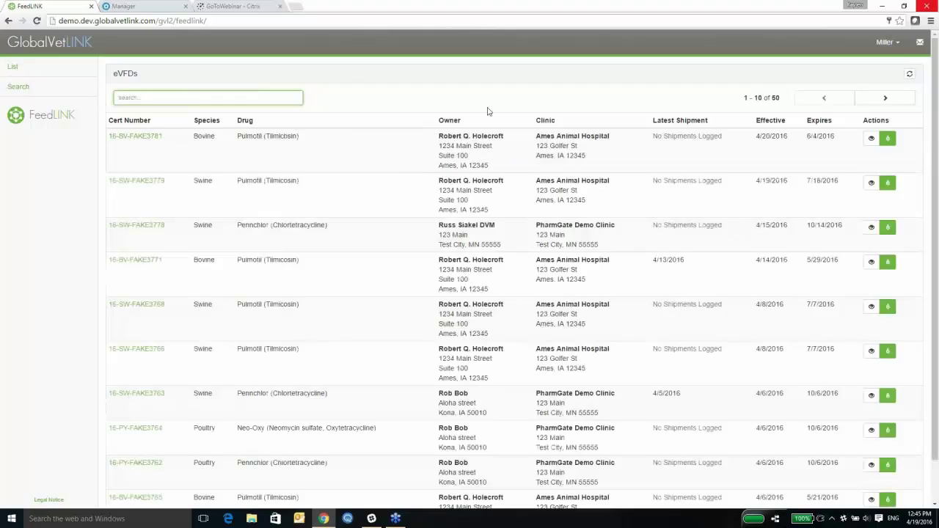
# Examine the shipment date and notes fields for the first listed bovine directive without logging a shipment.
pyautogui.click(887, 144)
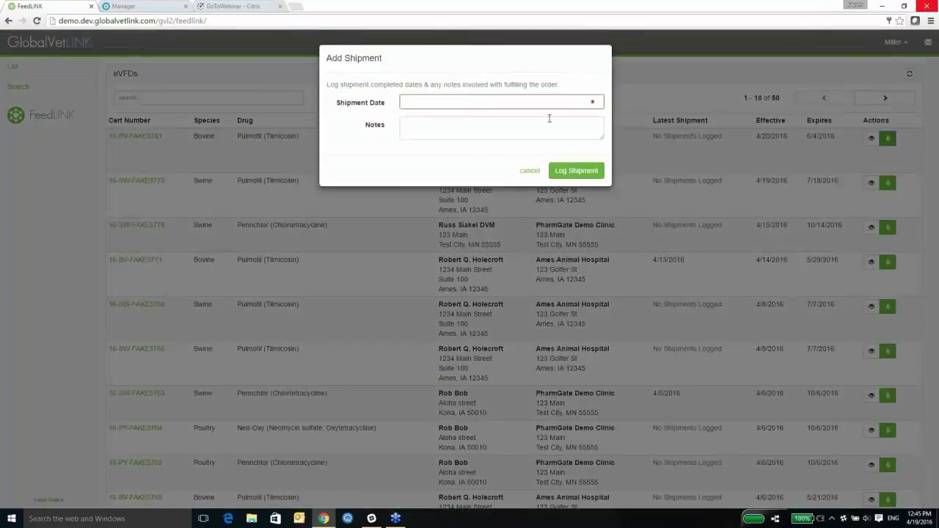
pyautogui.click(480, 132)
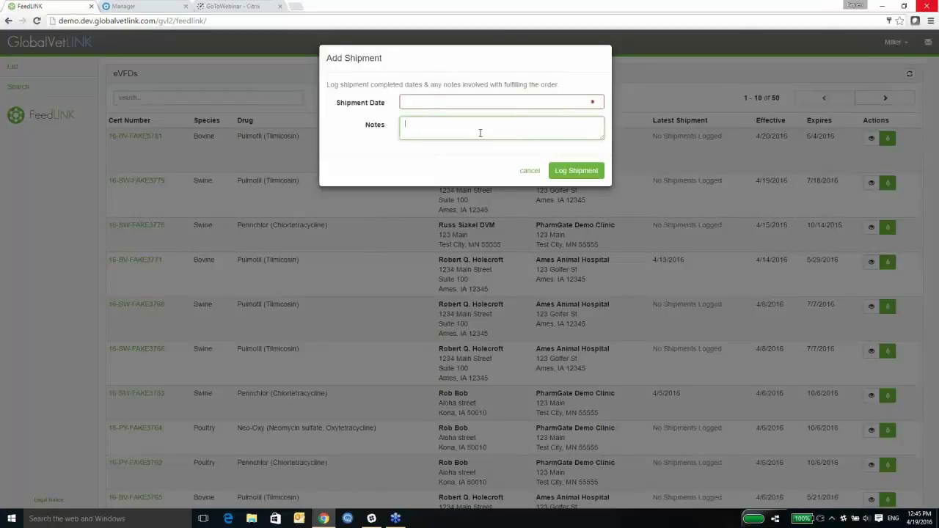
pyautogui.click(528, 171)
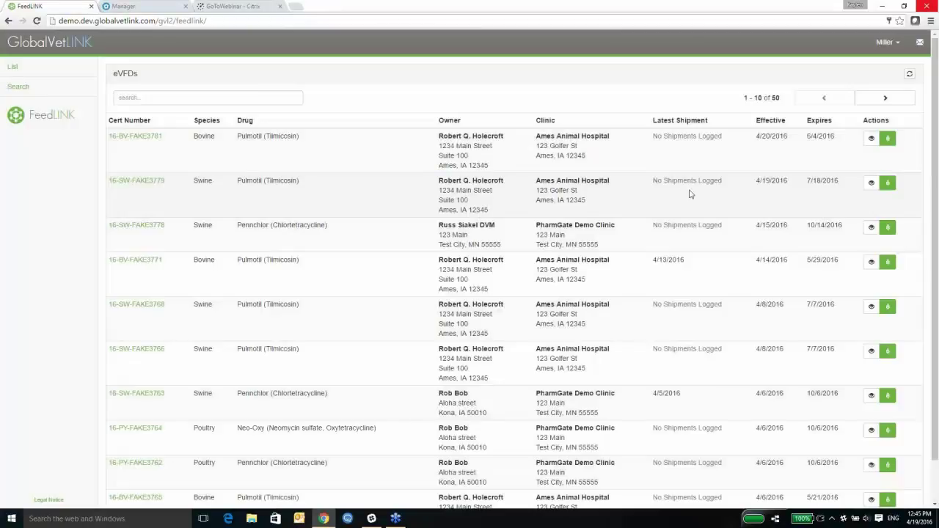
# Search eVFDs by effective date from 11/01/2015 to 04/19/2016, checking the additional search criteria and browsing the results.
pyautogui.click(23, 89)
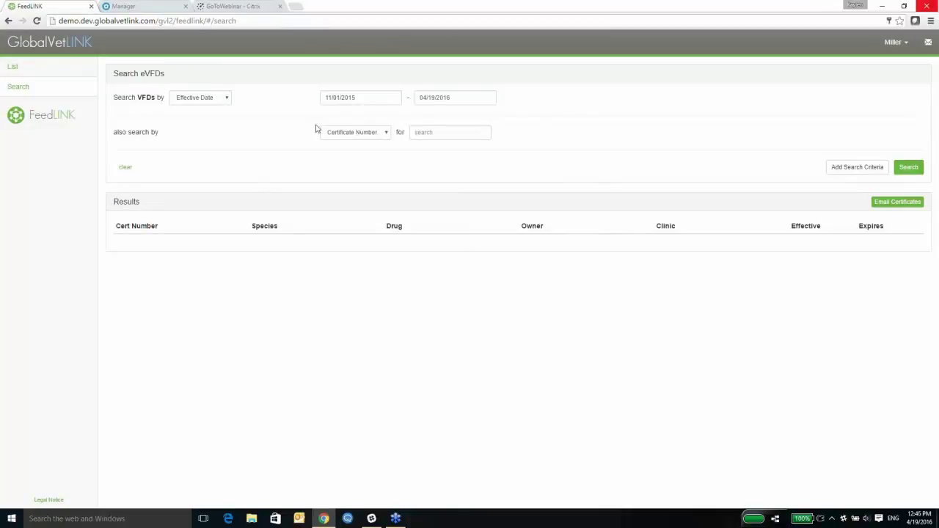
pyautogui.click(382, 136)
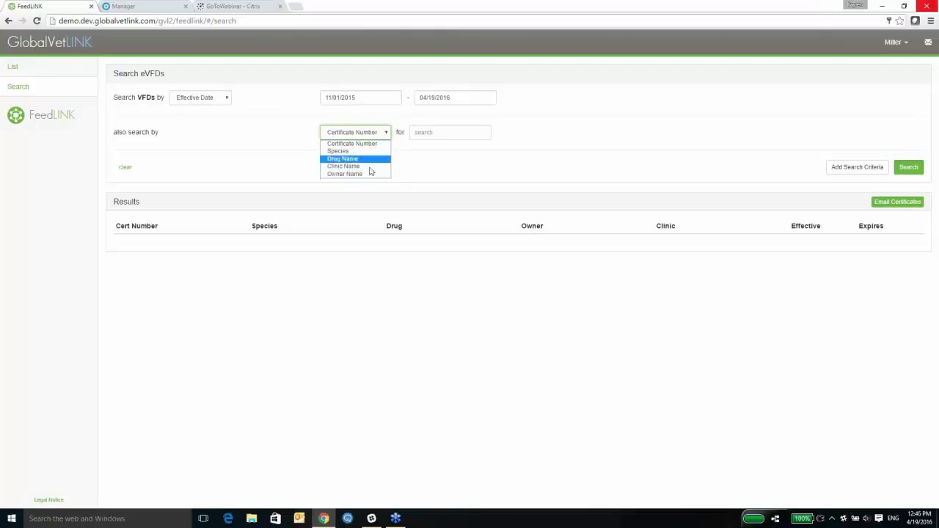
pyautogui.click(397, 152)
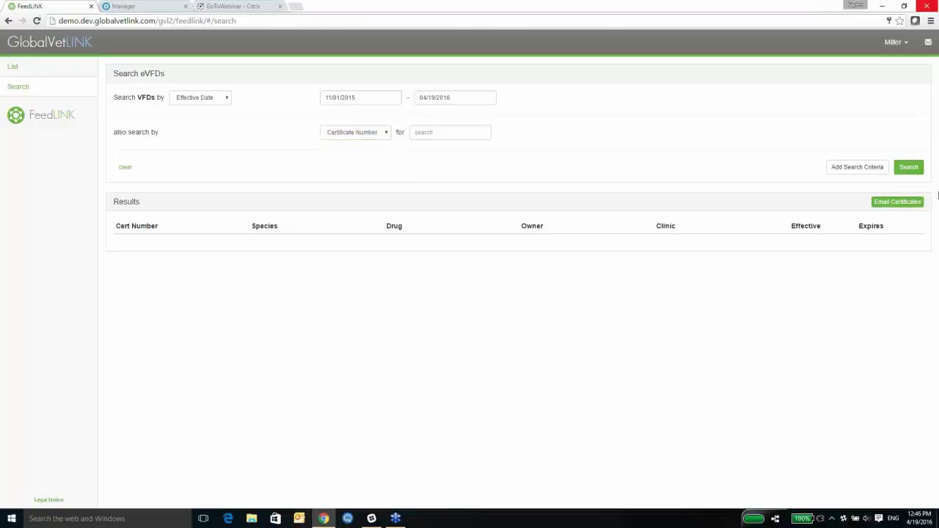
pyautogui.click(908, 167)
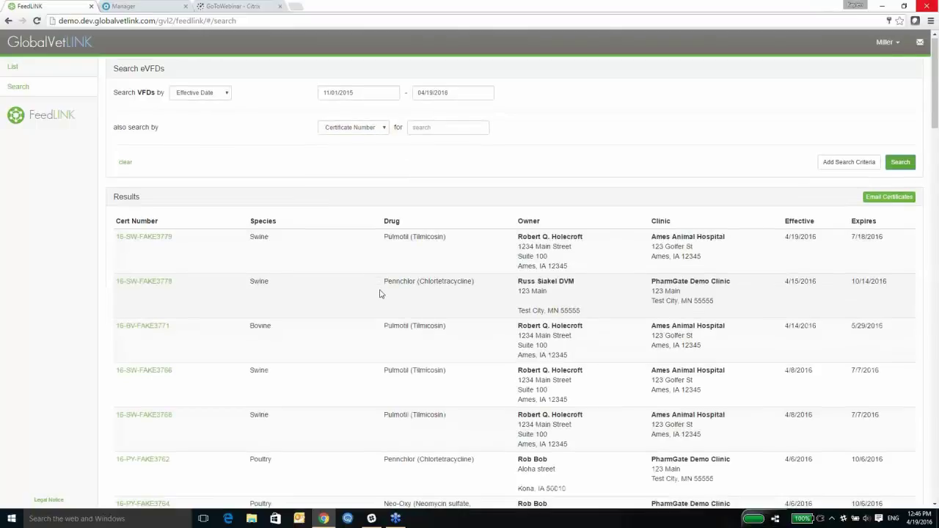
pyautogui.scroll(-5, 380, 293)
pyautogui.scroll(2, 379, 304)
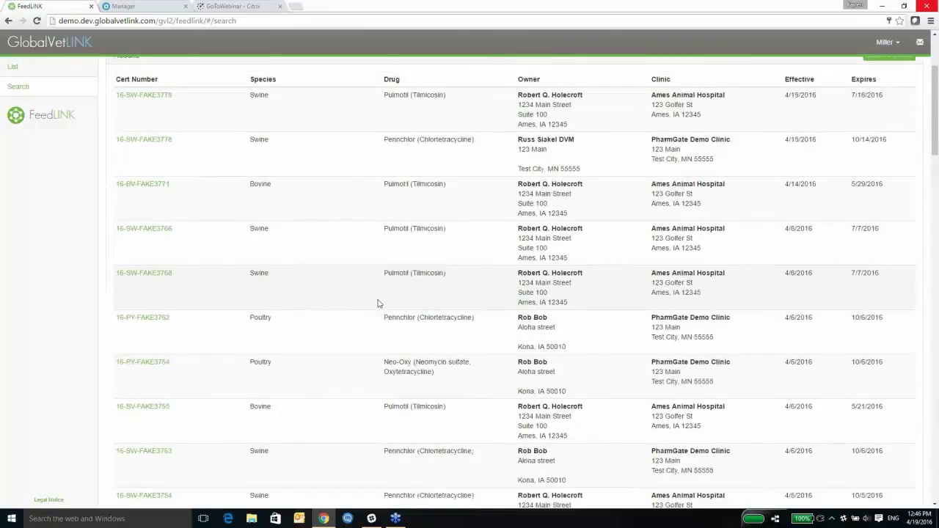
pyautogui.scroll(2, 378, 303)
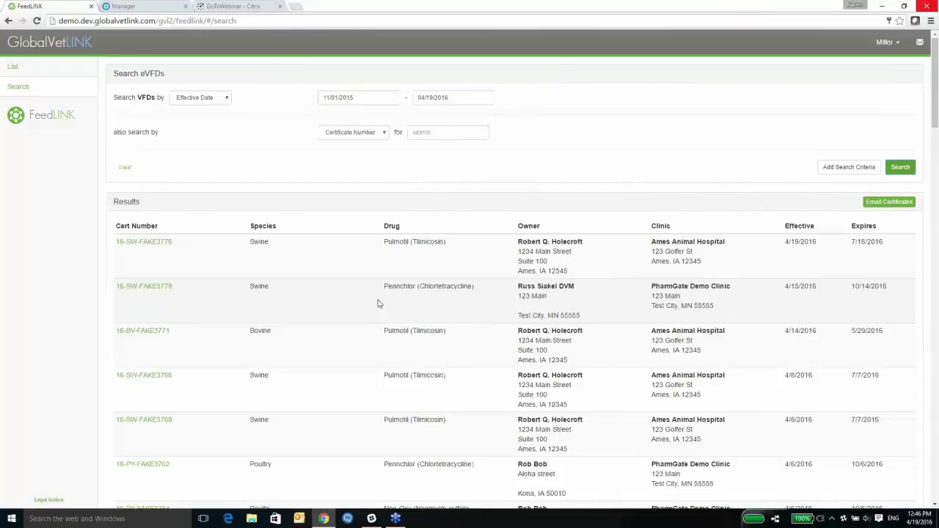
# Log out of the feed mill account and revisit the Manager certificate results before returning to the login page.
pyautogui.click(884, 42)
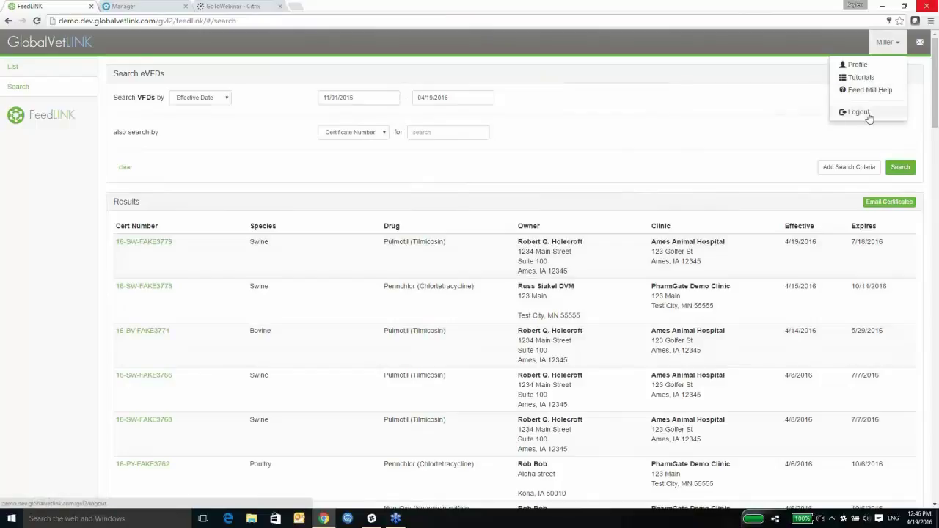
pyautogui.click(866, 113)
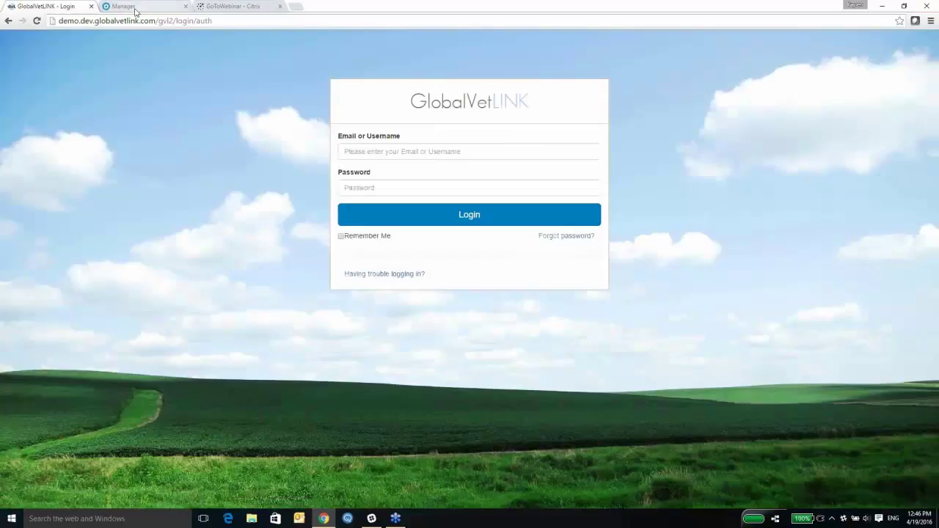
pyautogui.click(136, 8)
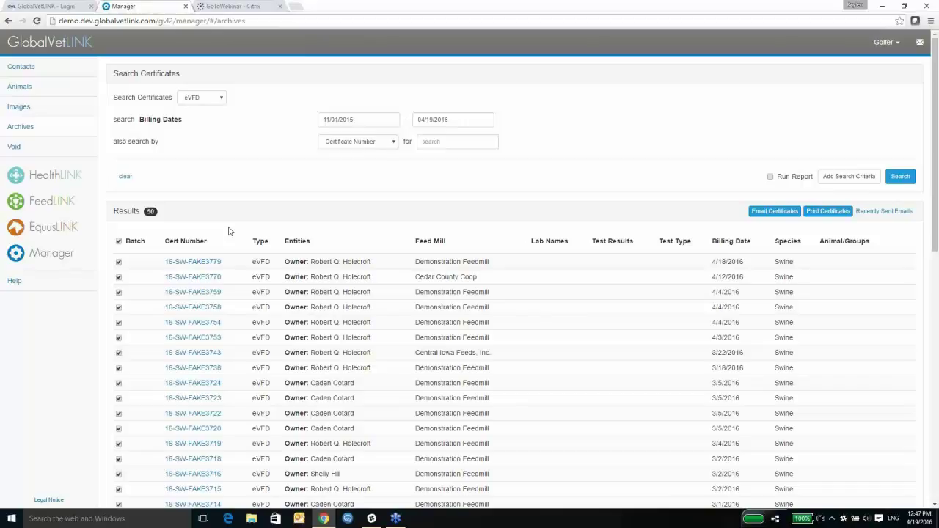
pyautogui.click(52, 7)
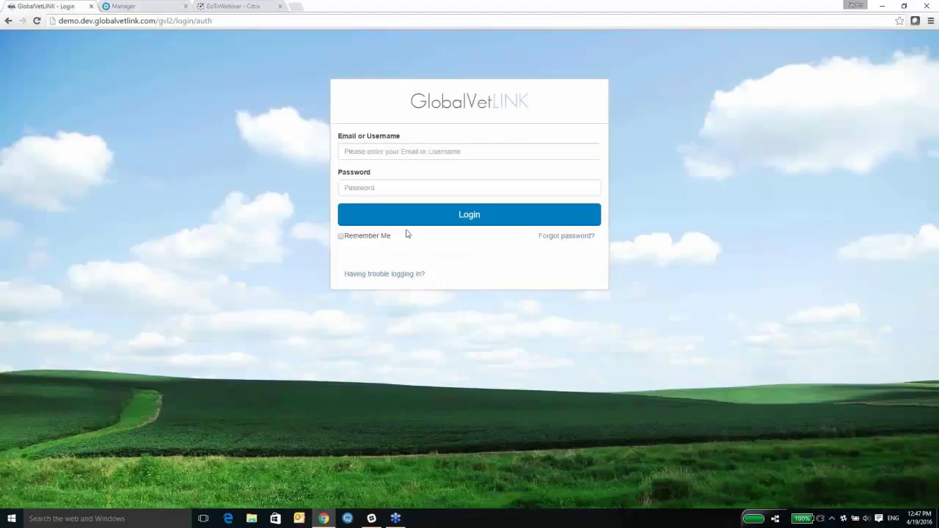